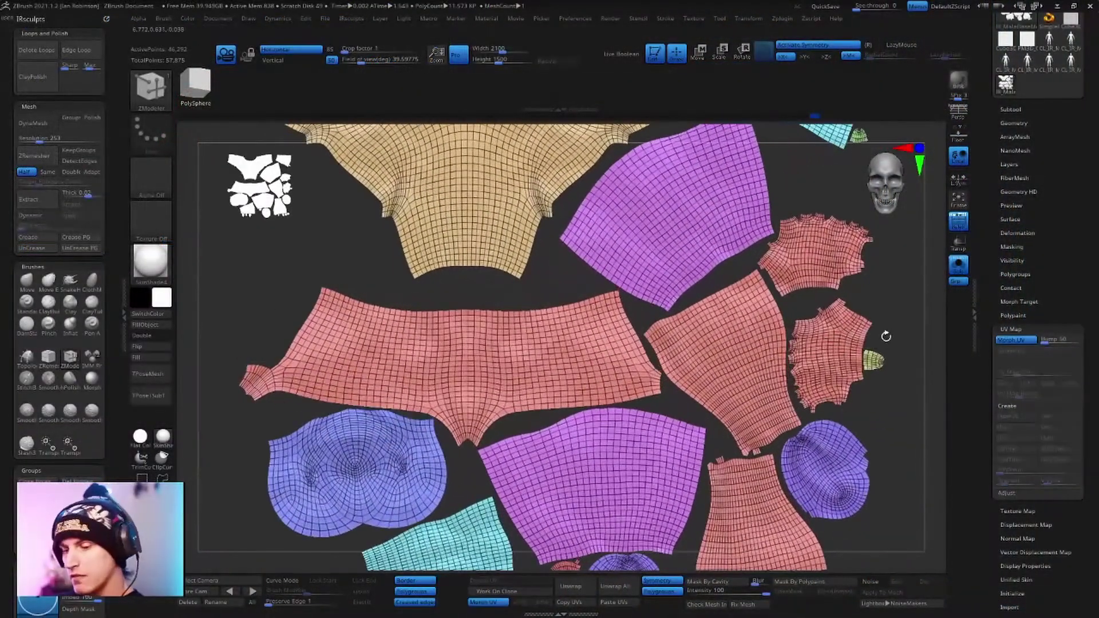
# Step: Frame the base mesh's flattened UV layout in the view
pyautogui.press('f')
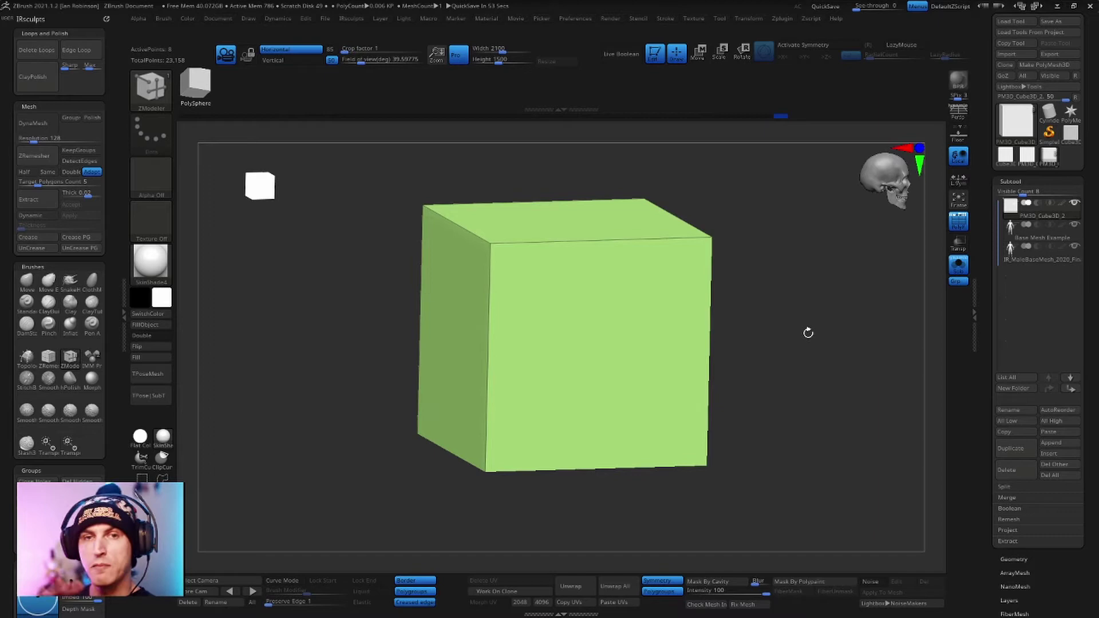
pyautogui.press('Down')
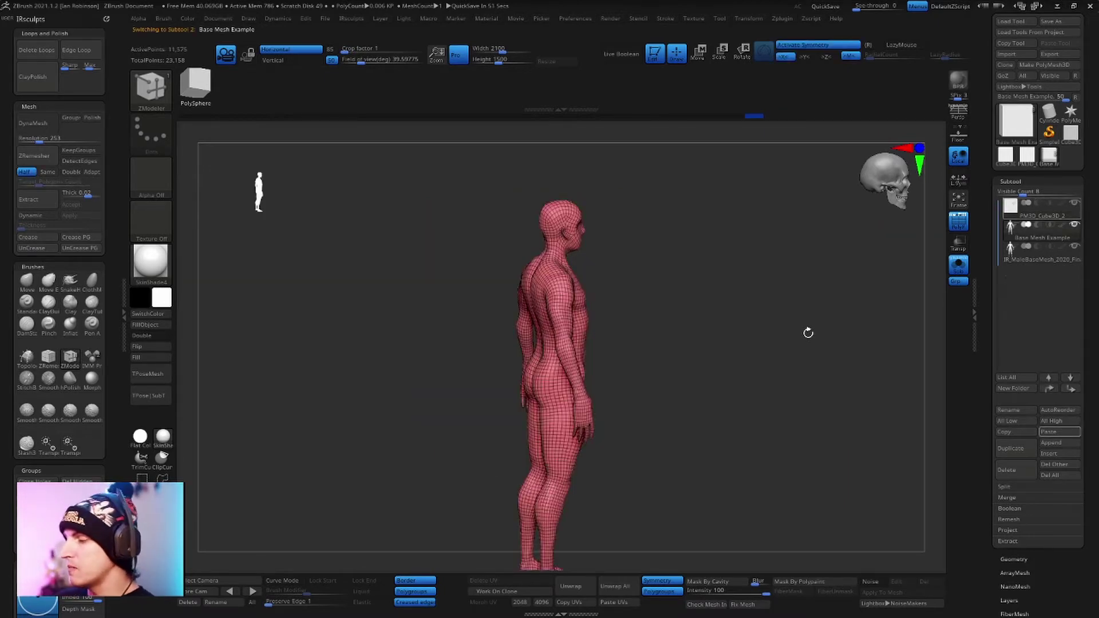
pyautogui.rightClick(747, 309)
pyautogui.moveTo(755, 305)
pyautogui.mouseDown()
pyautogui.moveTo(775, 277)
pyautogui.moveTo(769, 318)
pyautogui.moveTo(764, 294)
pyautogui.mouseUp()
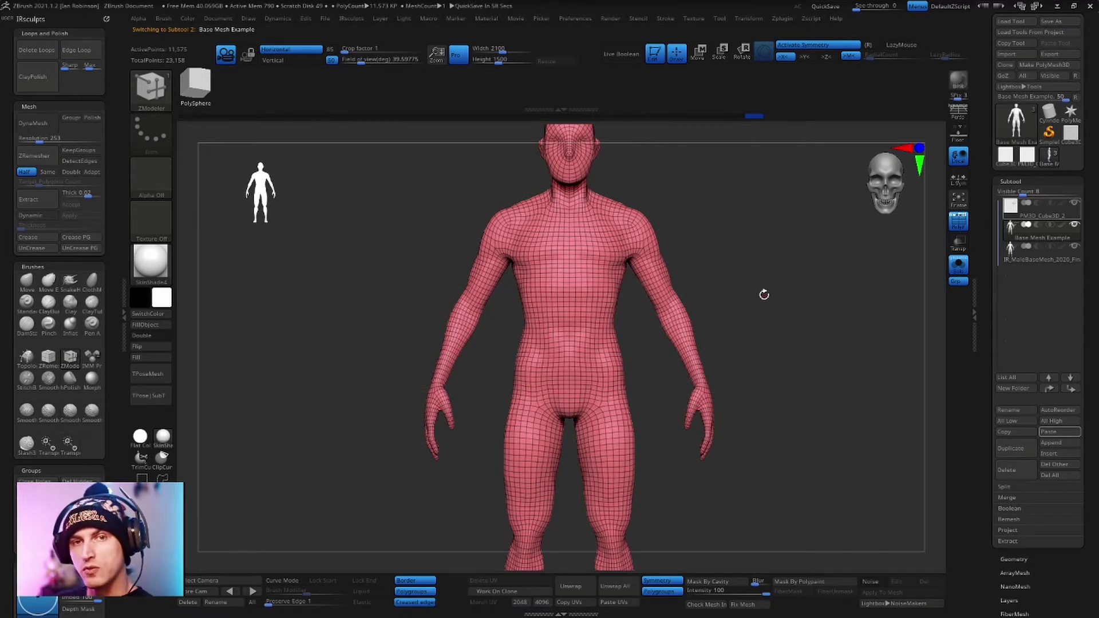
pyautogui.press('Up')
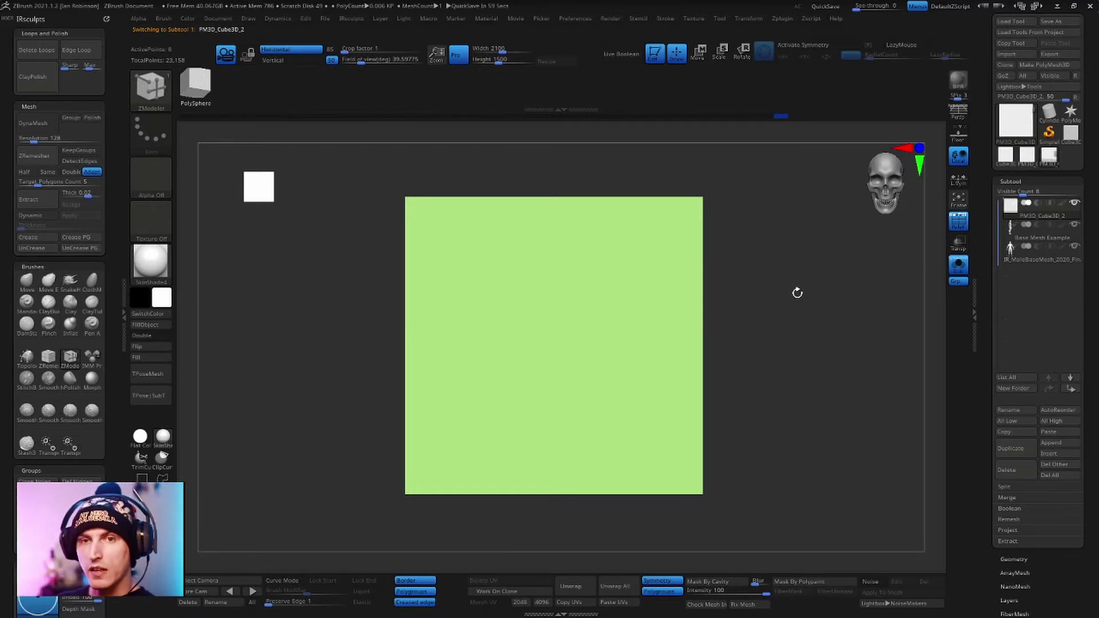
pyautogui.moveTo(774, 302); pyautogui.dragTo(835, 330)
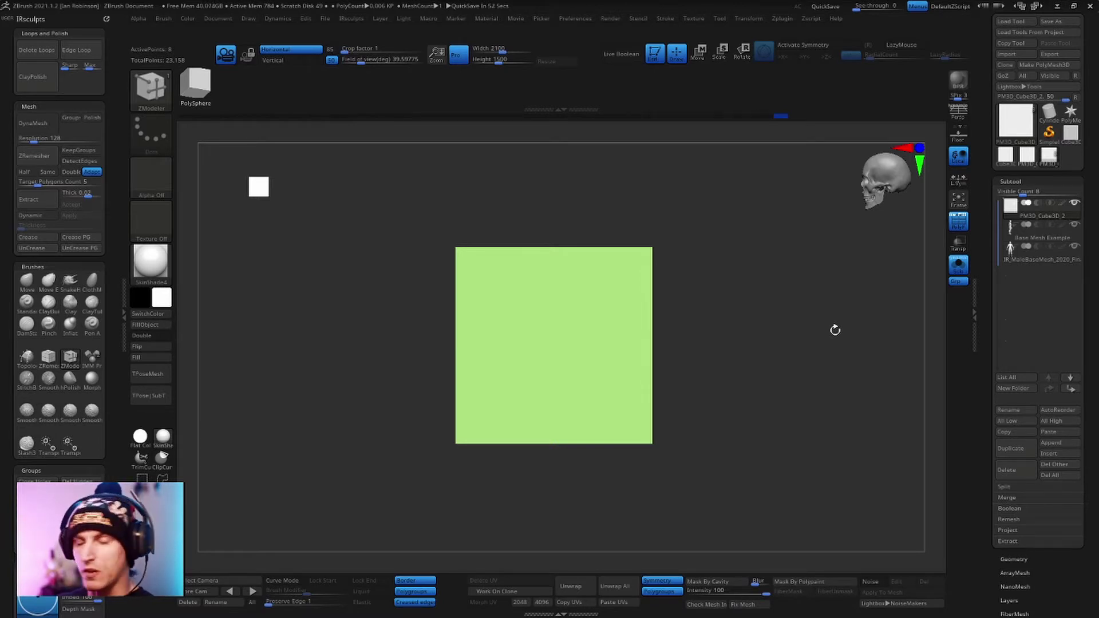
pyautogui.rightClick(834, 331)
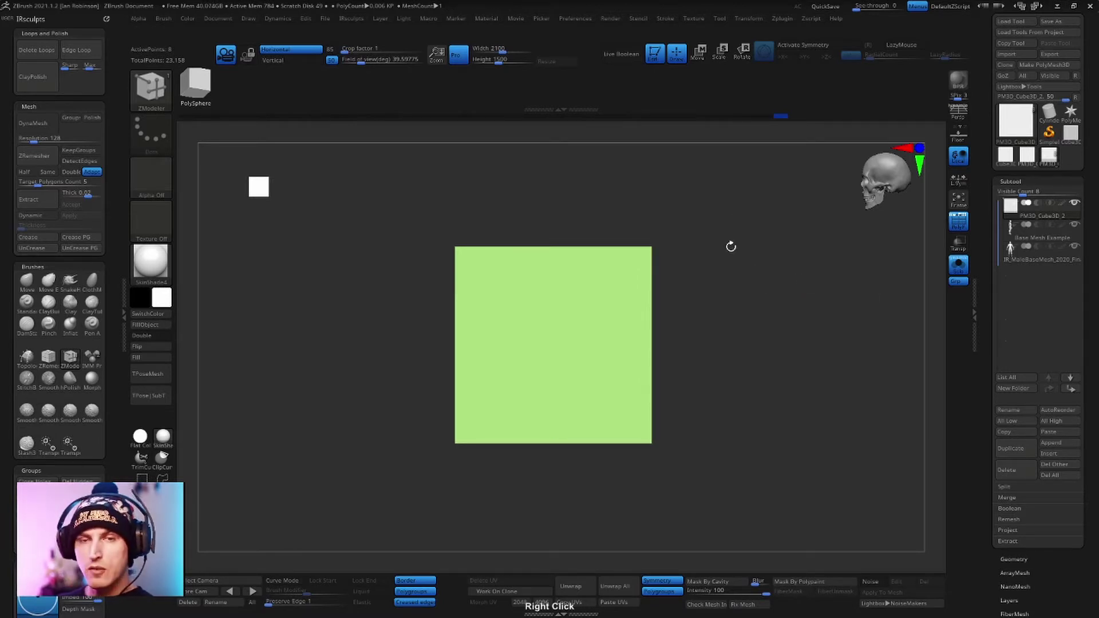
pyautogui.moveTo(816, 288); pyautogui.dragTo(773, 271)
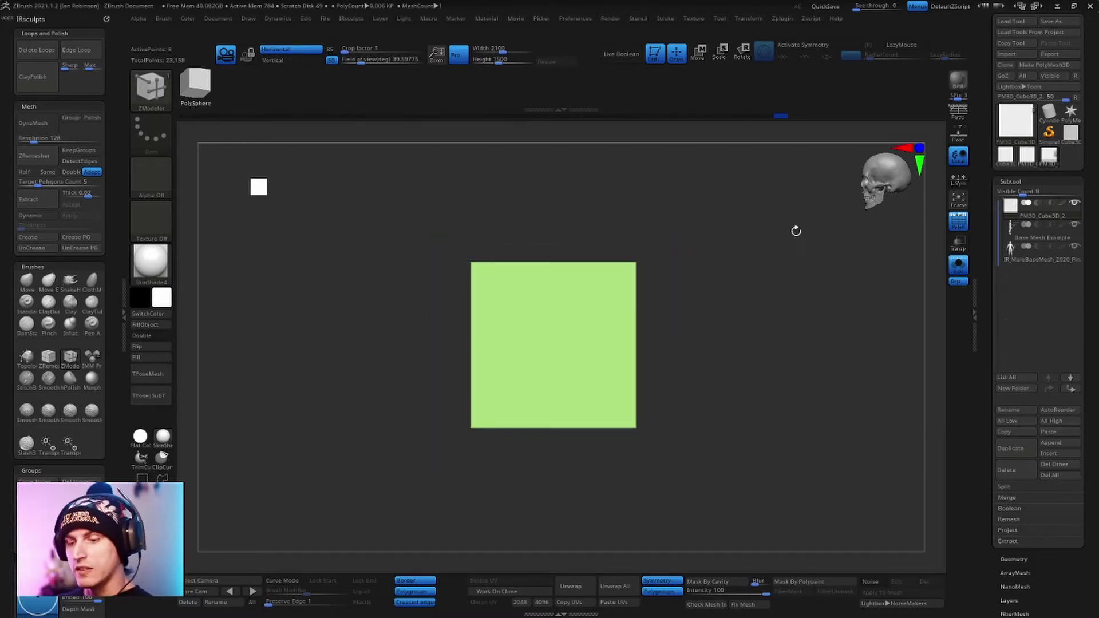
pyautogui.press('b')
pyautogui.press('m')
pyautogui.press('v')
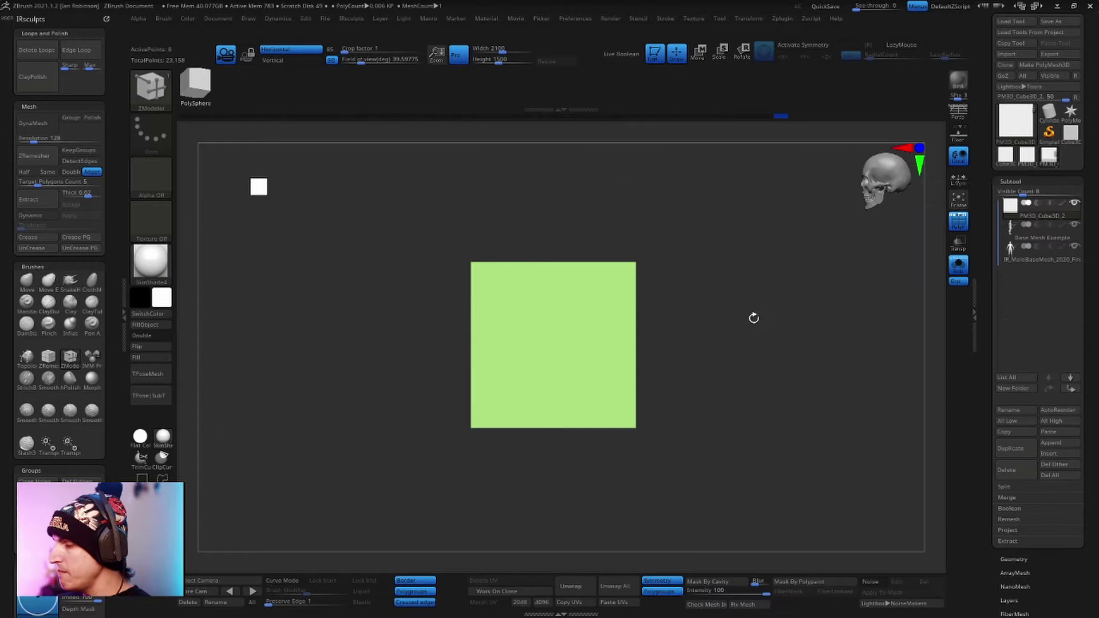
# Step: Set ZModeler to PolyGroup on A Single Poly and give the cube's front face its own polygroup
pyautogui.moveTo(687, 207); pyautogui.dragTo(682, 233)
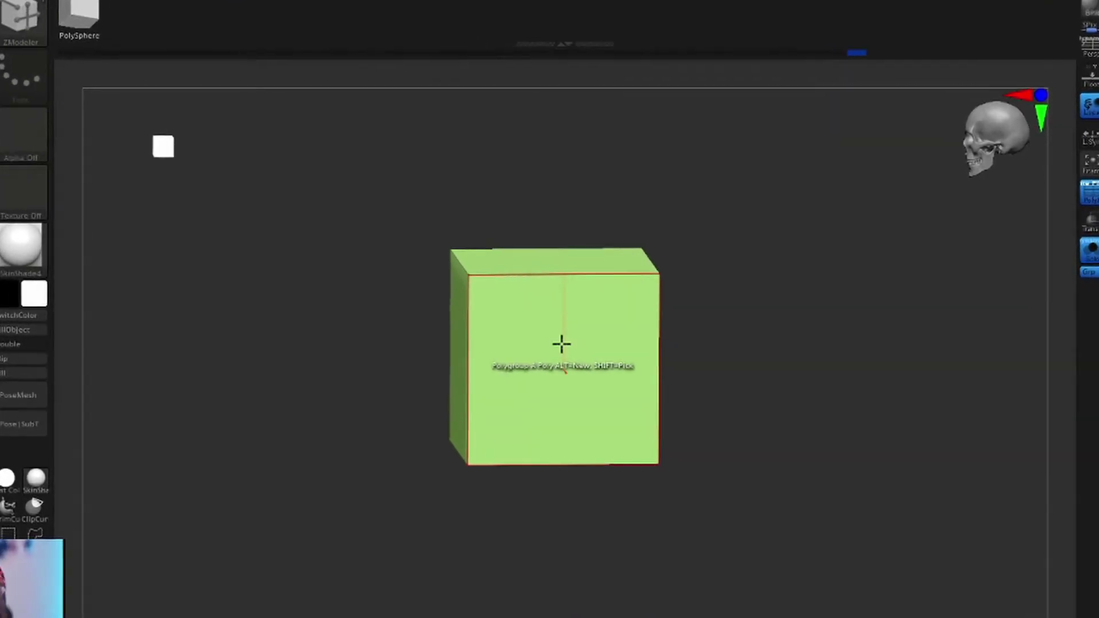
pyautogui.press('space')
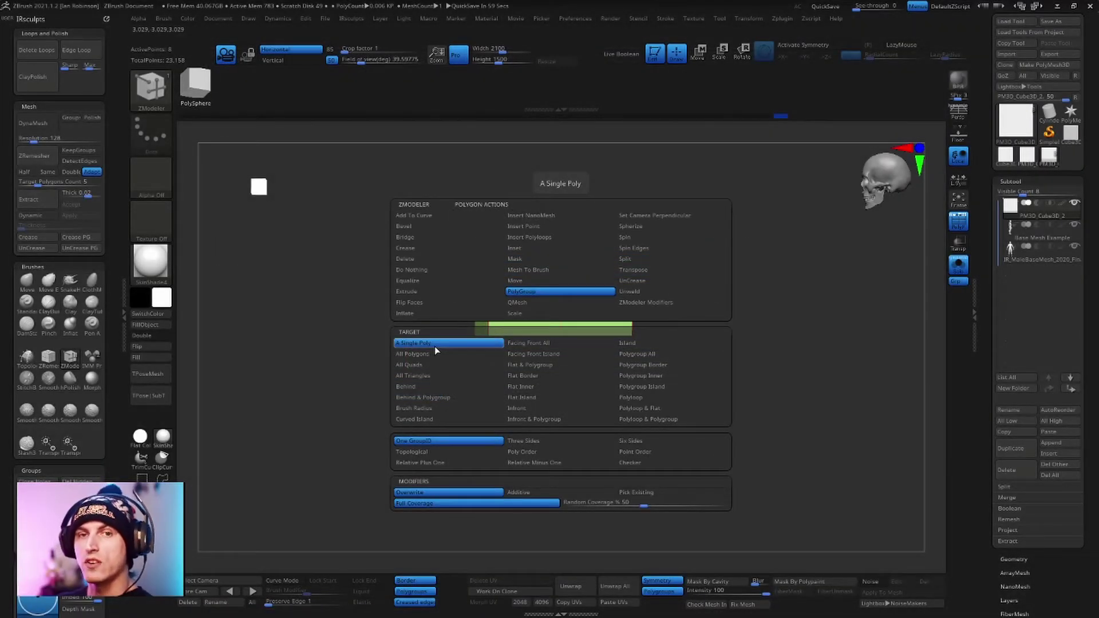
pyautogui.click(435, 346)
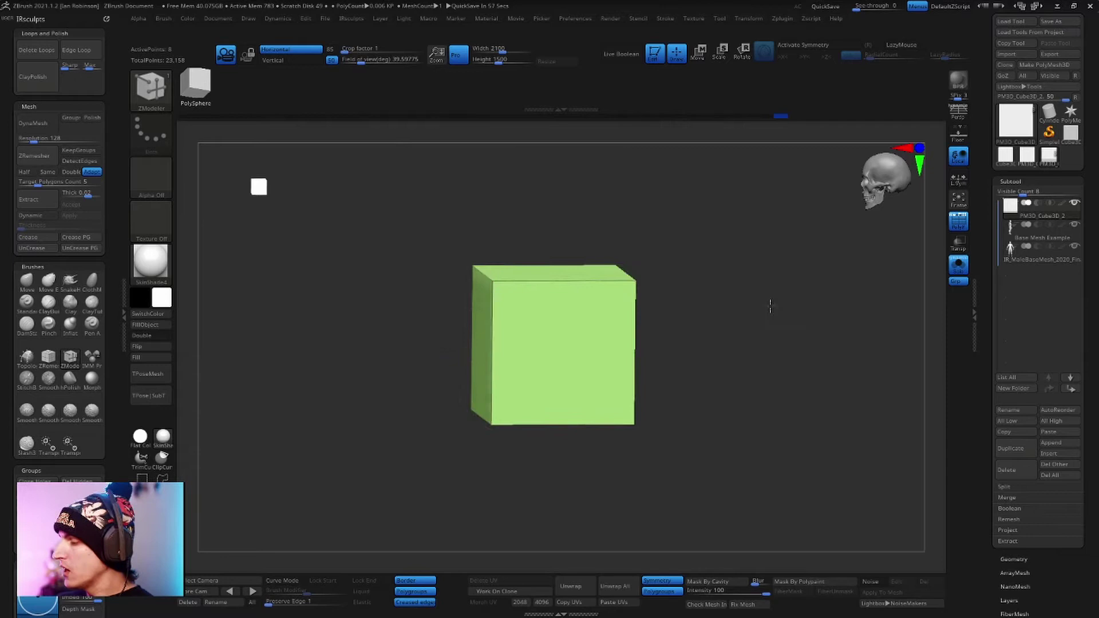
pyautogui.moveTo(770, 306)
pyautogui.keyDown('shift'); pyautogui.mouseDown()
pyautogui.moveTo(723, 261)
pyautogui.moveTo(724, 274)
pyautogui.moveTo(638, 307)
pyautogui.moveTo(723, 255)
pyautogui.moveTo(727, 421)
pyautogui.moveTo(687, 387)
pyautogui.mouseUp(); pyautogui.keyUp('shift')
pyautogui.click(533, 346)
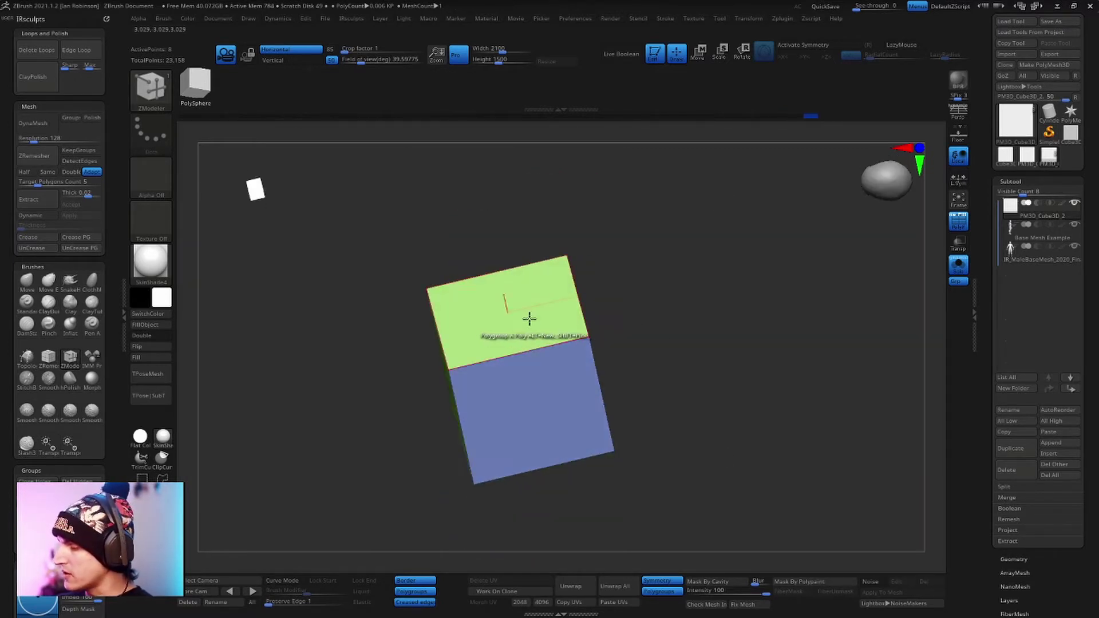
pyautogui.moveTo(652, 327)
pyautogui.mouseDown()
pyautogui.moveTo(712, 332)
pyautogui.moveTo(699, 340)
pyautogui.mouseUp()
pyautogui.moveTo(652, 292)
pyautogui.mouseDown()
pyautogui.moveTo(728, 324)
pyautogui.moveTo(713, 363)
pyautogui.moveTo(682, 342)
pyautogui.mouseUp()
pyautogui.moveTo(768, 322)
pyautogui.keyDown('shift'); pyautogui.mouseDown()
pyautogui.moveTo(765, 384)
pyautogui.moveTo(802, 329)
pyautogui.moveTo(762, 335)
pyautogui.moveTo(747, 322)
pyautogui.moveTo(751, 304)
pyautogui.mouseUp(); pyautogui.keyUp('shift')
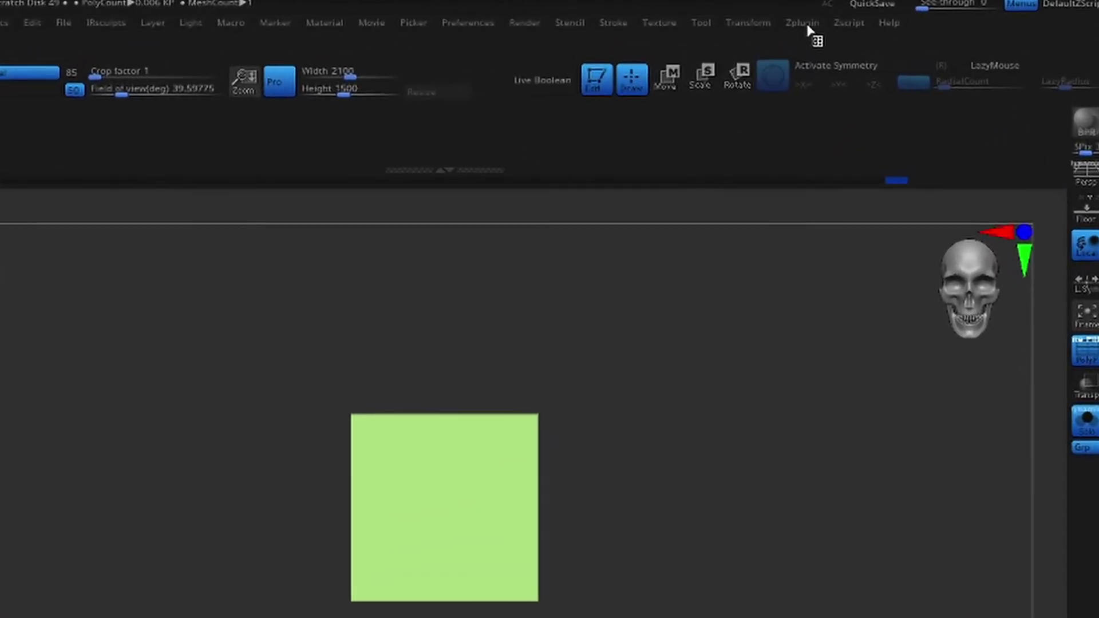
# Step: Unwrap the cube in UV Master with Polygroups on, producing three UV islands
pyautogui.click(793, 21)
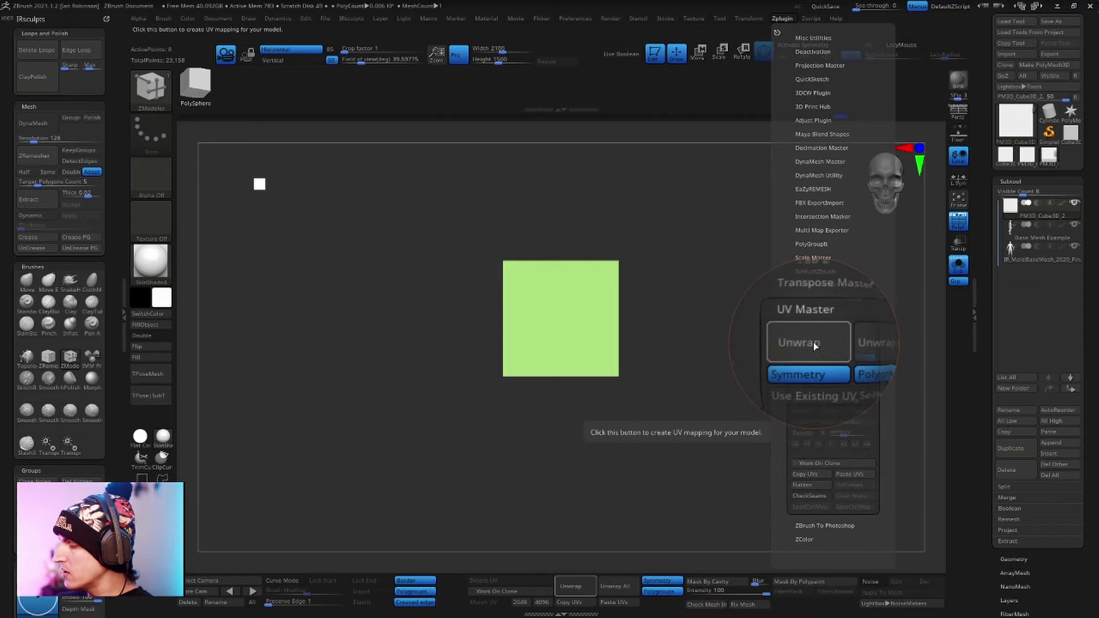
pyautogui.click(815, 345)
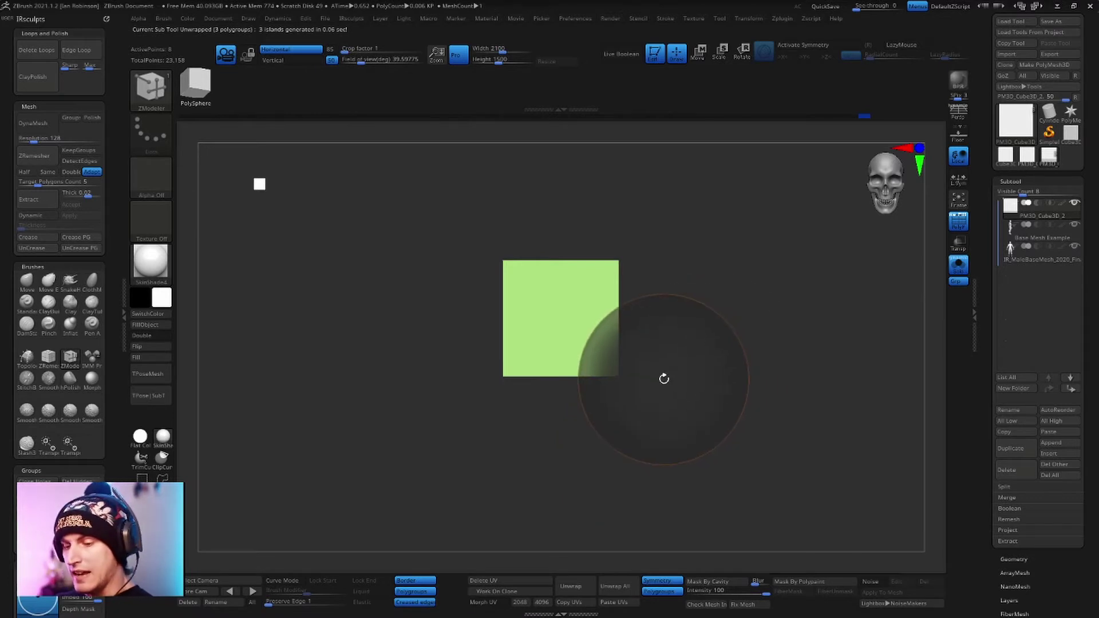
pyautogui.moveTo(678, 347)
pyautogui.mouseDown()
pyautogui.moveTo(701, 344)
pyautogui.moveTo(704, 317)
pyautogui.mouseUp()
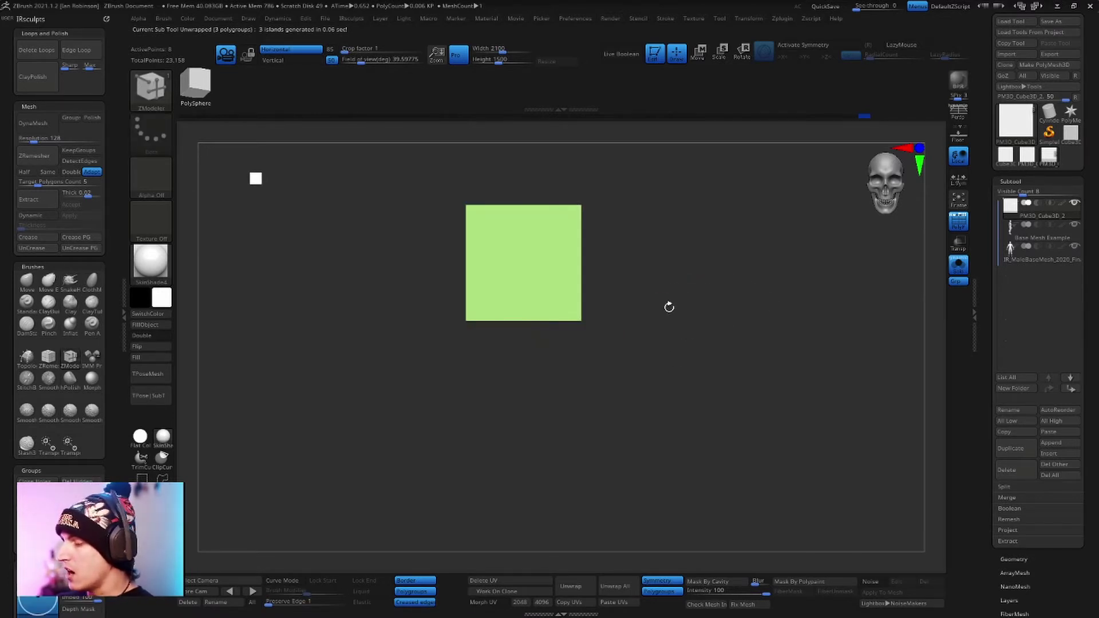
# Step: Enable Morph UV under Tool > UV Map and inspect the cube's flattened layout
pyautogui.click(1011, 182)
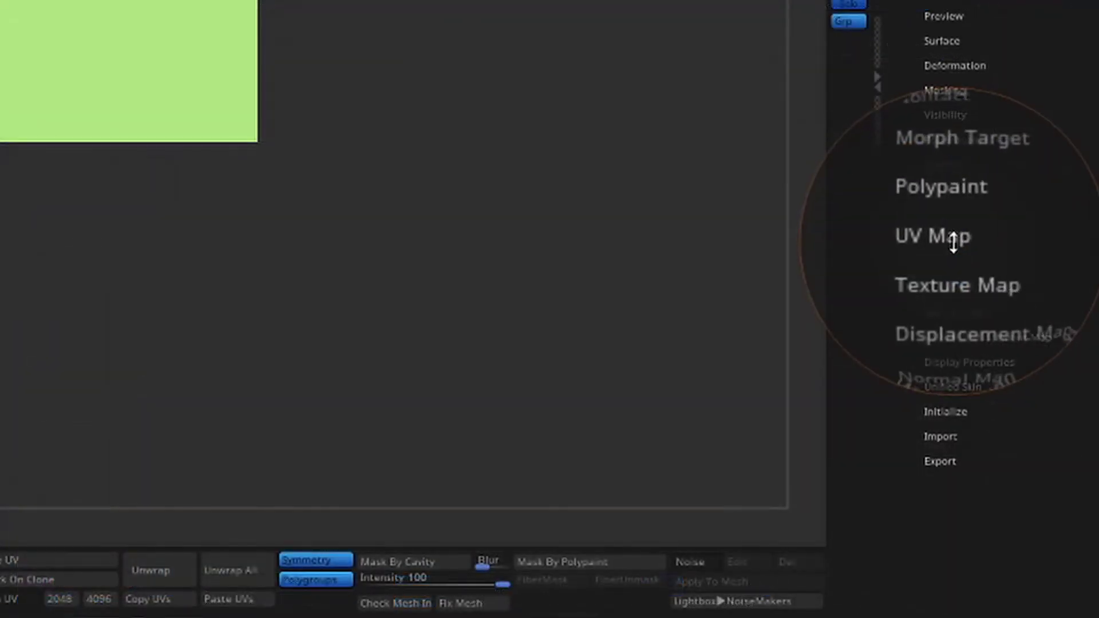
pyautogui.click(944, 238)
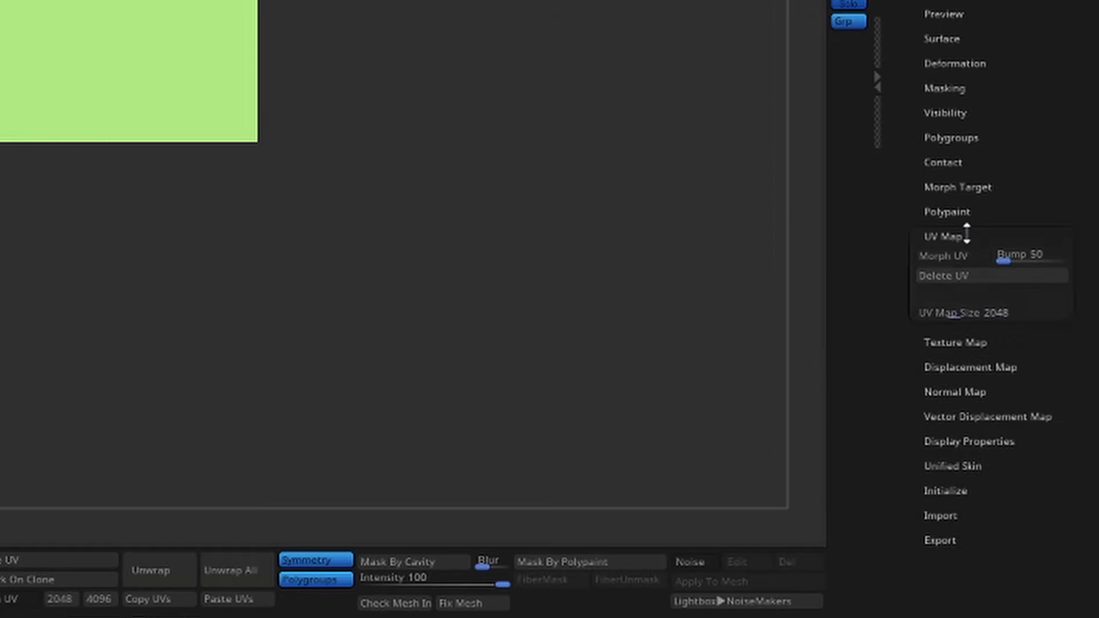
pyautogui.scroll(-2, 1072, 184)
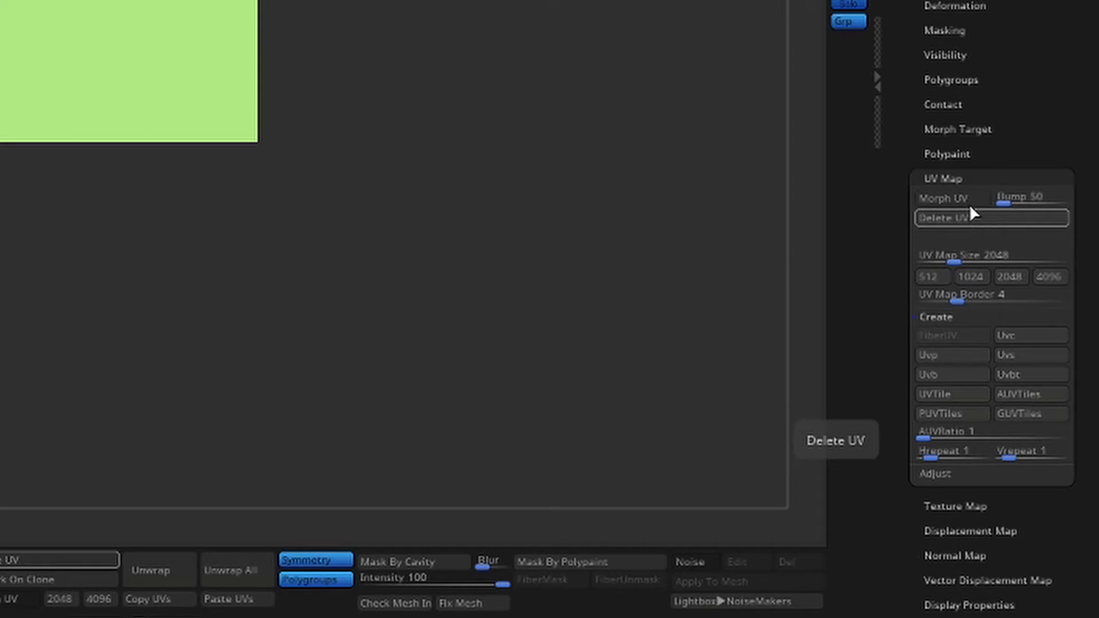
pyautogui.click(967, 199)
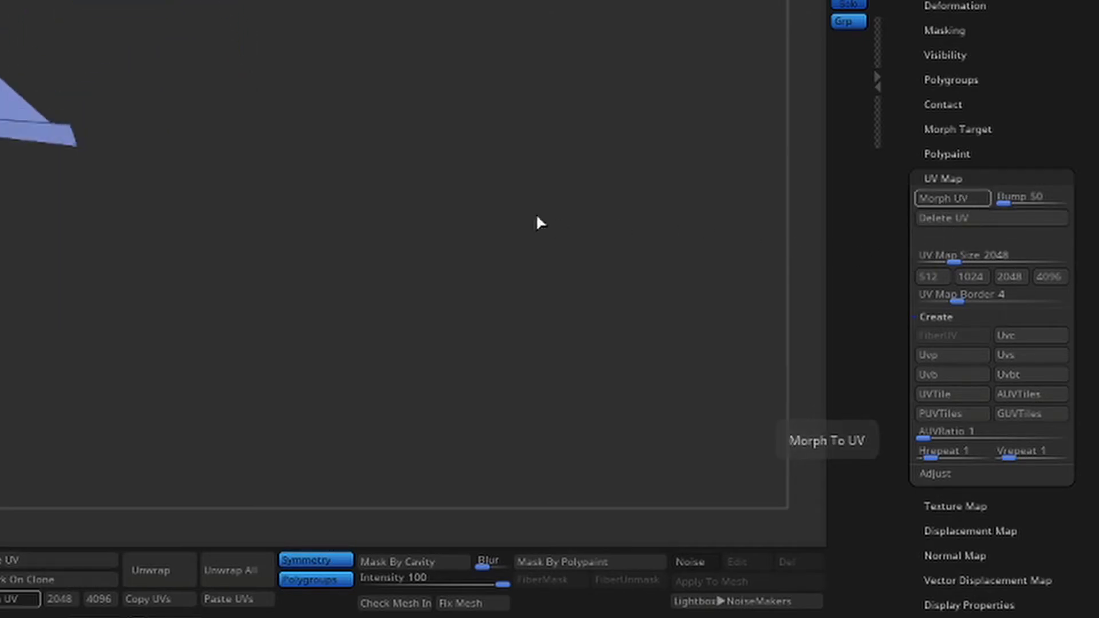
pyautogui.moveTo(743, 373); pyautogui.dragTo(716, 386)
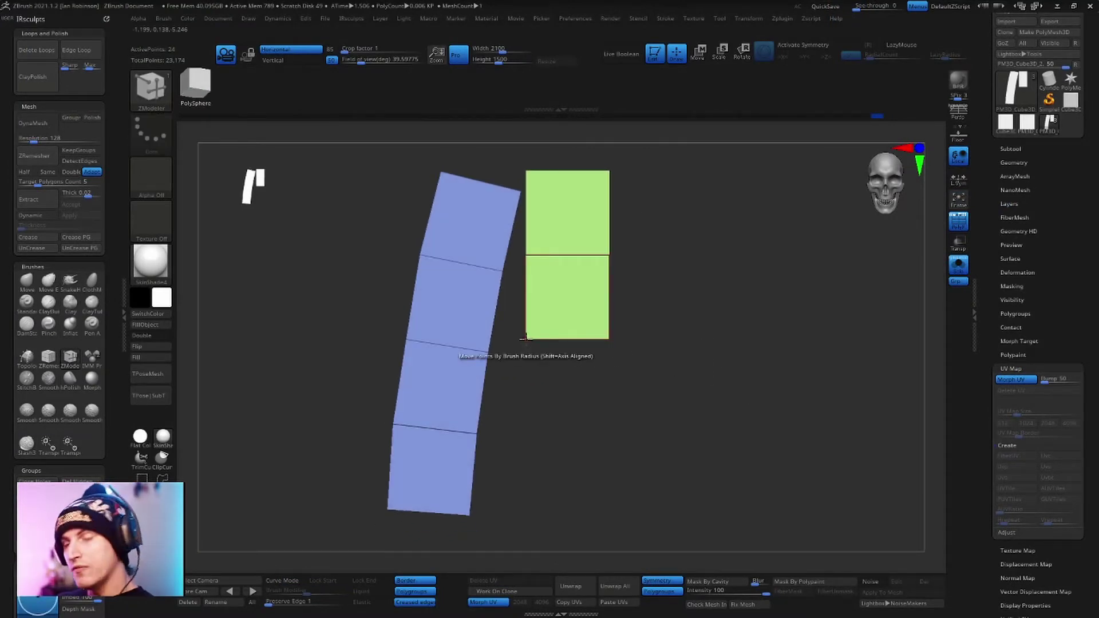
pyautogui.moveTo(730, 447); pyautogui.dragTo(702, 464)
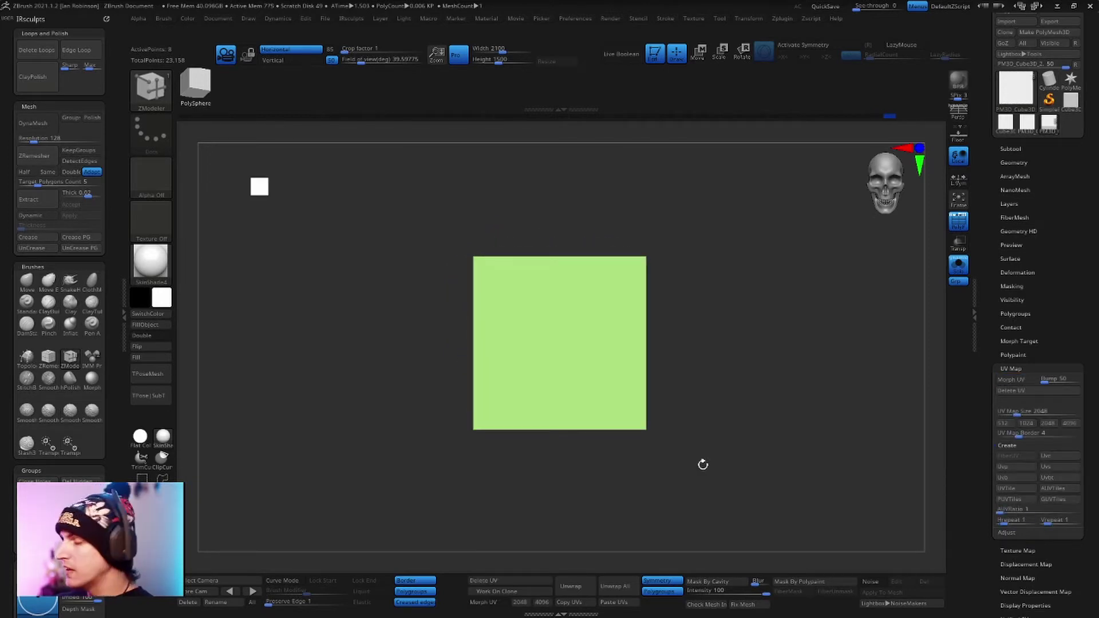
# Step: Orbit the model back to a head-on front view
pyautogui.moveTo(748, 341)
pyautogui.mouseDown()
pyautogui.moveTo(770, 398)
pyautogui.moveTo(774, 389)
pyautogui.moveTo(752, 392)
pyautogui.moveTo(790, 430)
pyautogui.moveTo(754, 421)
pyautogui.mouseUp()
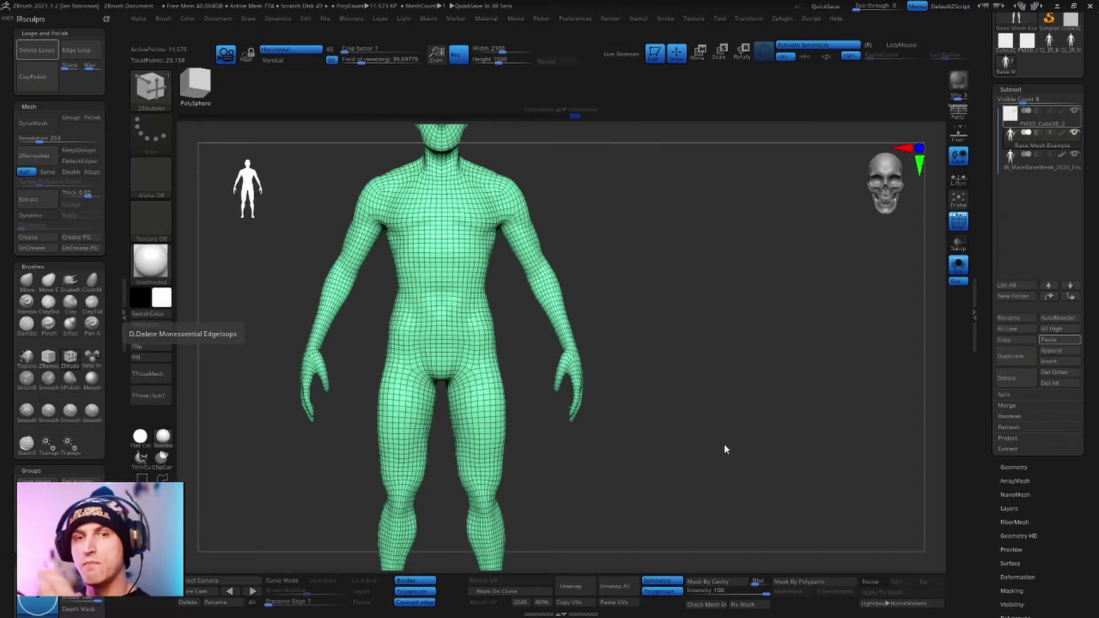
pyautogui.scroll(3, 724, 449)
pyautogui.scroll(2, 672, 282)
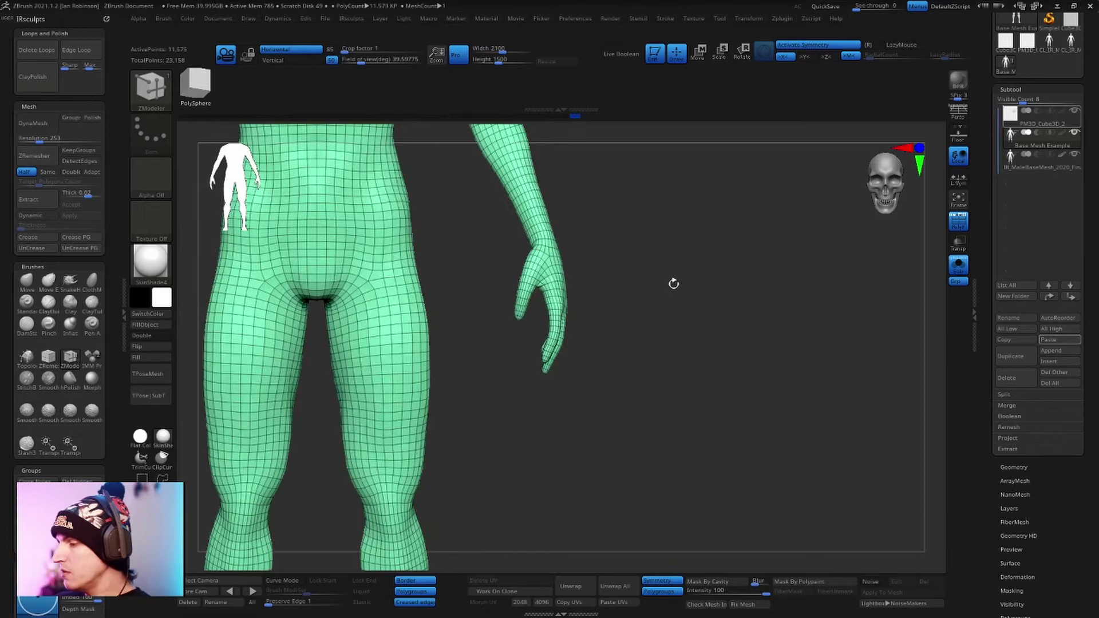
pyautogui.moveTo(151, 88)
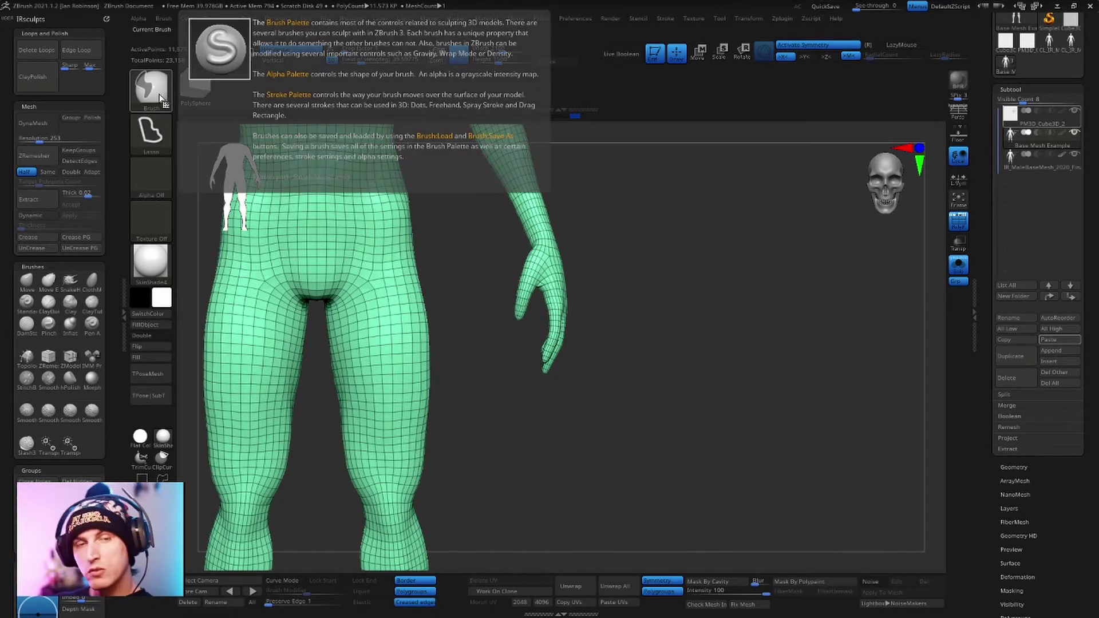
# Step: Mask the hand with the MaskLasso brush and turn it into its own polygroup
pyautogui.keyDown('ctrl'); pyautogui.click(161, 96); pyautogui.keyUp('ctrl')
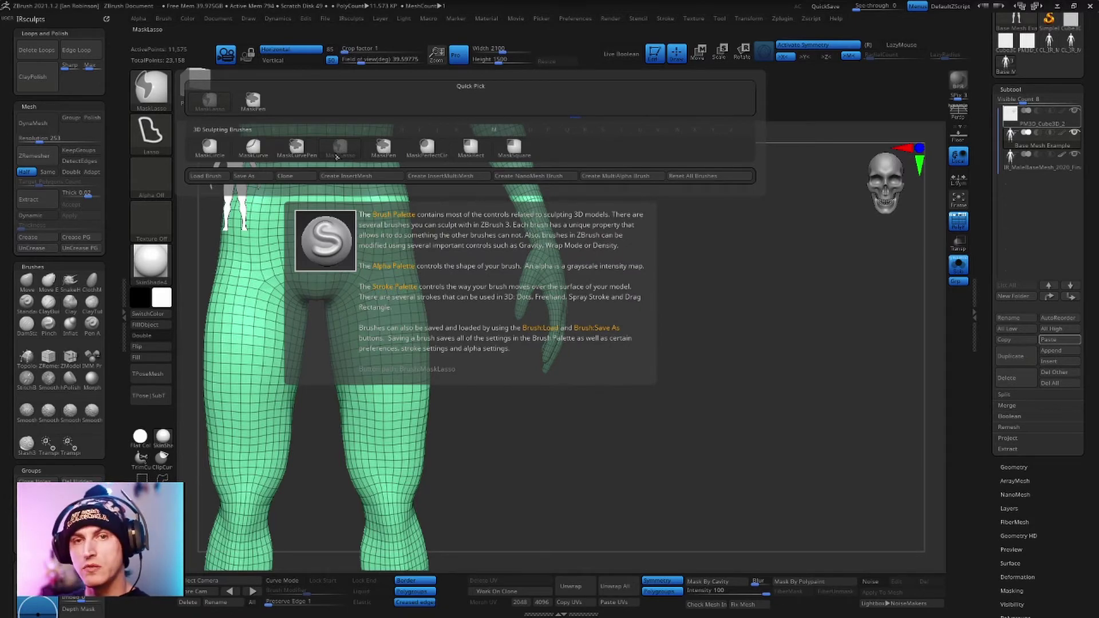
pyautogui.click(342, 155)
pyautogui.keyDown('alt'); pyautogui.moveTo(753, 243); pyautogui.dragTo(764, 229); pyautogui.keyUp('alt')
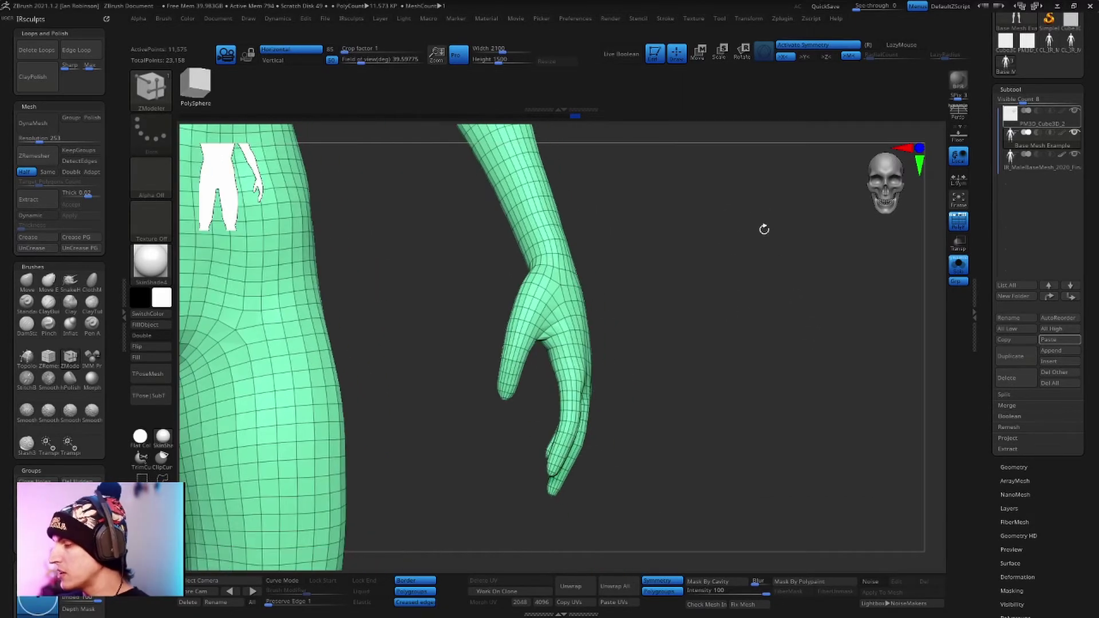
pyautogui.moveTo(722, 298); pyautogui.dragTo(705, 264)
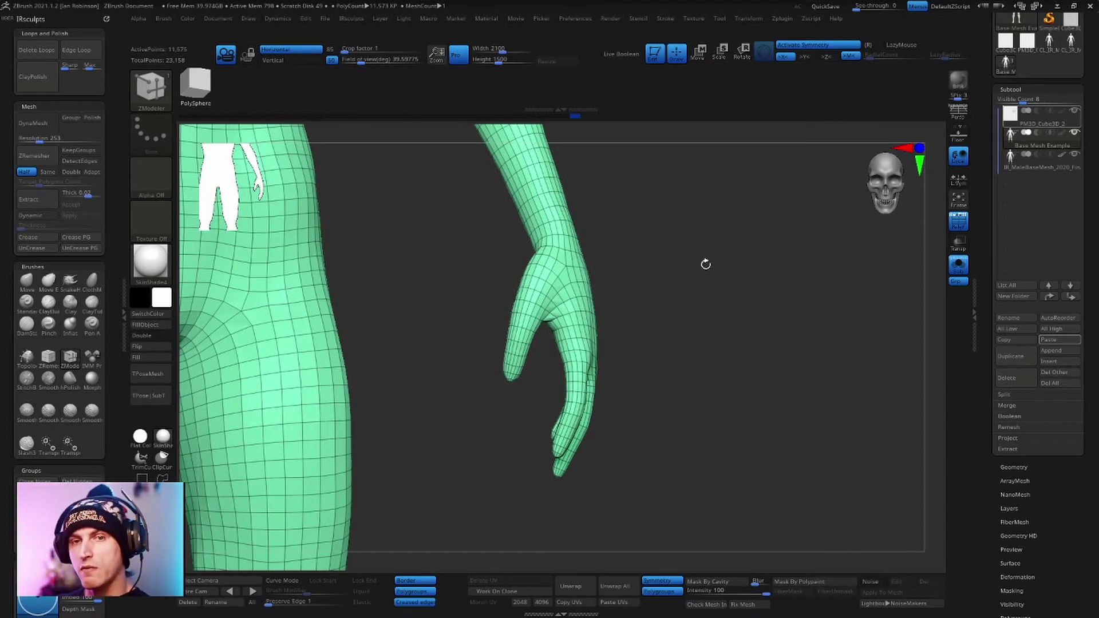
pyautogui.press('ctrl')
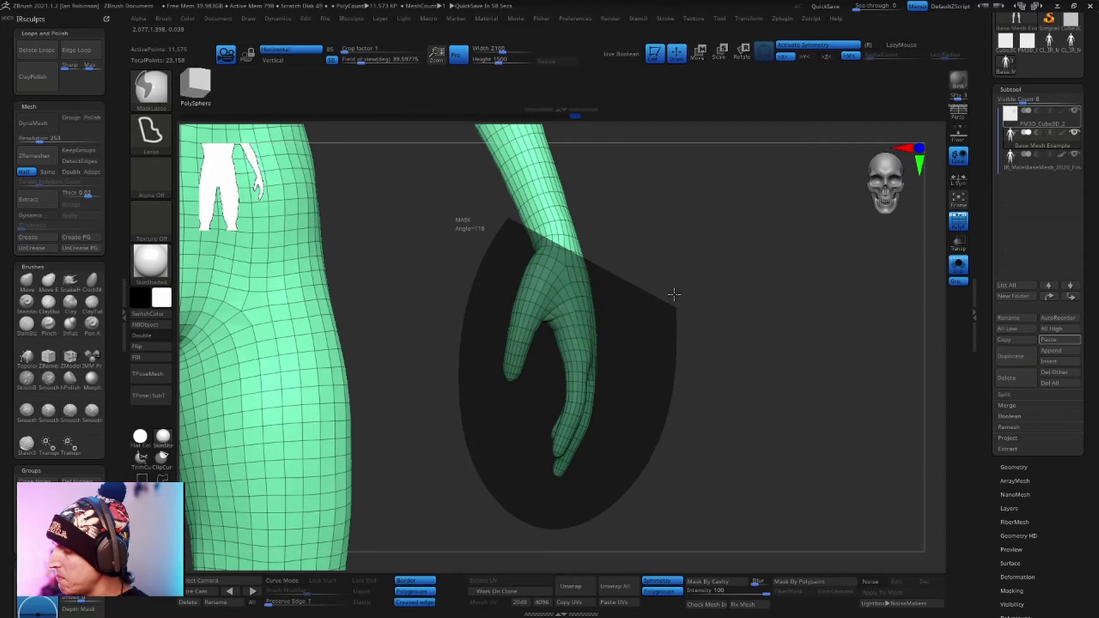
pyautogui.moveTo(459, 313)
pyautogui.keyDown('ctrl'); pyautogui.mouseDown()
pyautogui.moveTo(571, 196)
pyautogui.moveTo(534, 207)
pyautogui.mouseUp(); pyautogui.keyUp('ctrl')
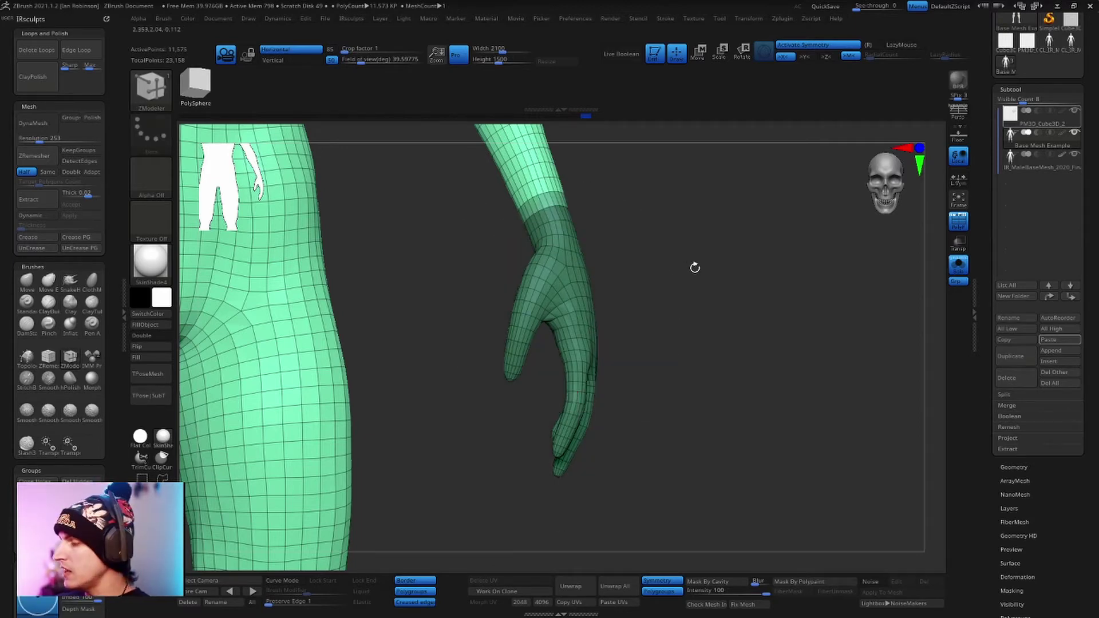
pyautogui.moveTo(695, 266)
pyautogui.mouseDown()
pyautogui.moveTo(533, 209)
pyautogui.moveTo(593, 215)
pyautogui.mouseUp()
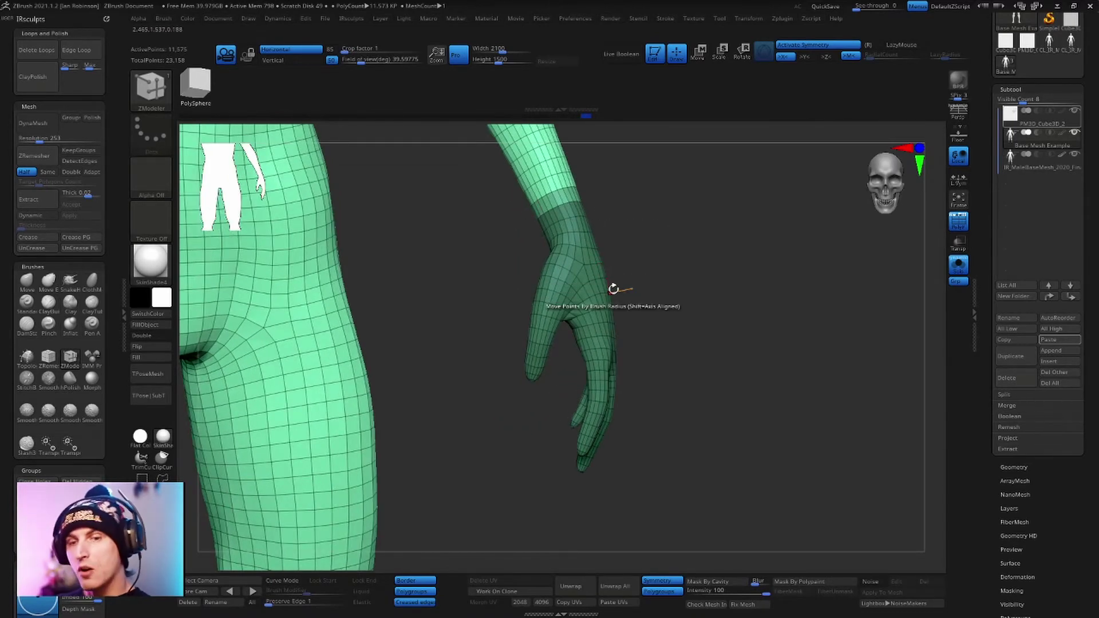
pyautogui.click(612, 289)
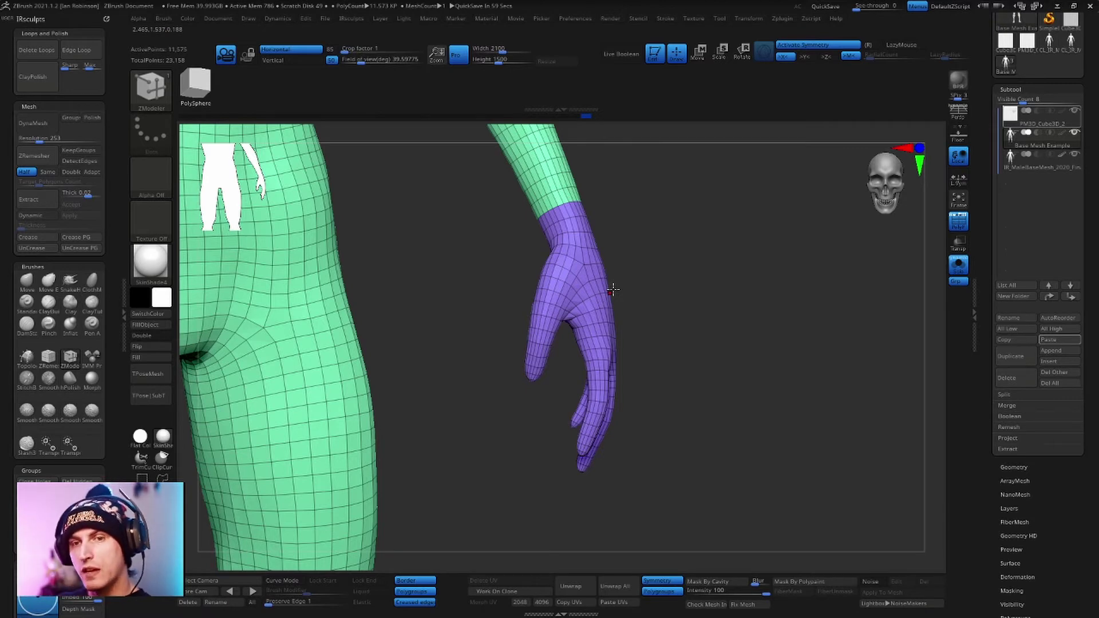
# Step: Hide the new hand polygroup to check it, then unhide everything and clear the mask
pyautogui.moveTo(730, 297)
pyautogui.mouseDown()
pyautogui.moveTo(675, 231)
pyautogui.moveTo(718, 290)
pyautogui.mouseUp()
pyautogui.hotkey('ctrl', 'shift')
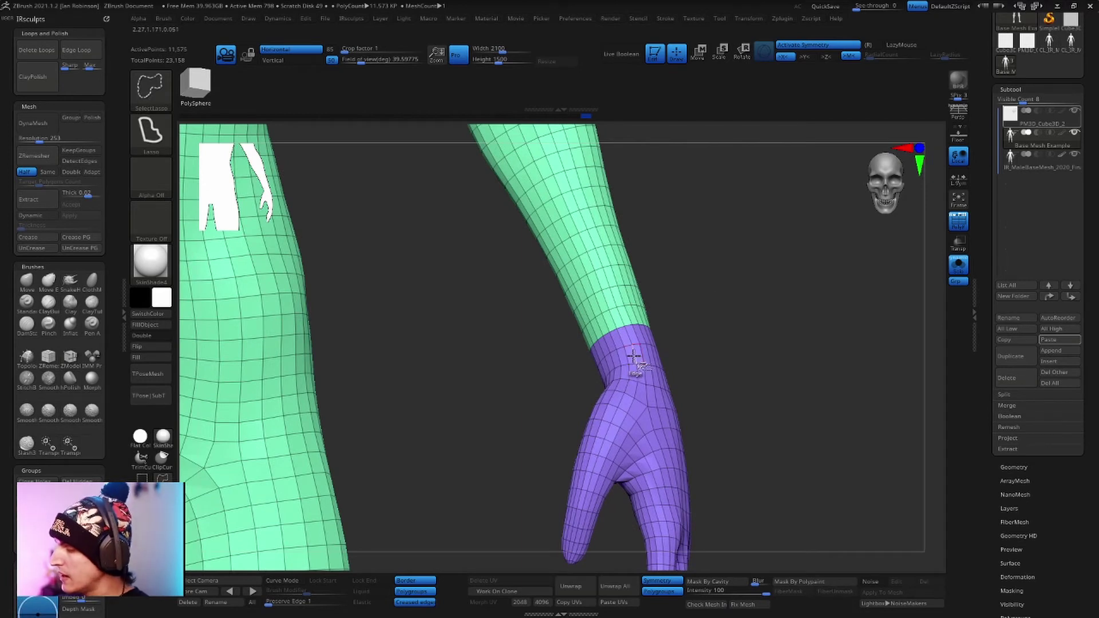
pyautogui.keyDown('ctrl'); pyautogui.keyDown('shift'); pyautogui.click(631, 325); pyautogui.keyUp('shift'); pyautogui.keyUp('ctrl')
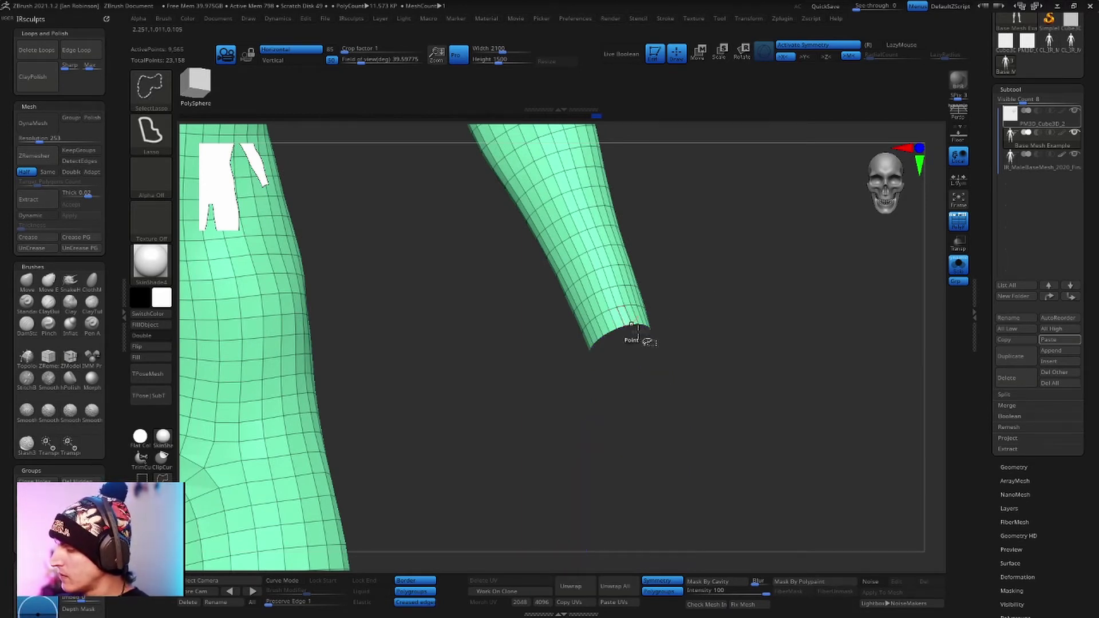
pyautogui.press('b')
pyautogui.press('z')
pyautogui.press('m')
pyautogui.keyDown('ctrl'); pyautogui.keyDown('shift'); pyautogui.click(712, 319); pyautogui.keyUp('shift'); pyautogui.keyUp('ctrl')
pyautogui.keyDown('alt'); pyautogui.moveTo(712, 319); pyautogui.dragTo(712, 490); pyautogui.keyUp('alt')
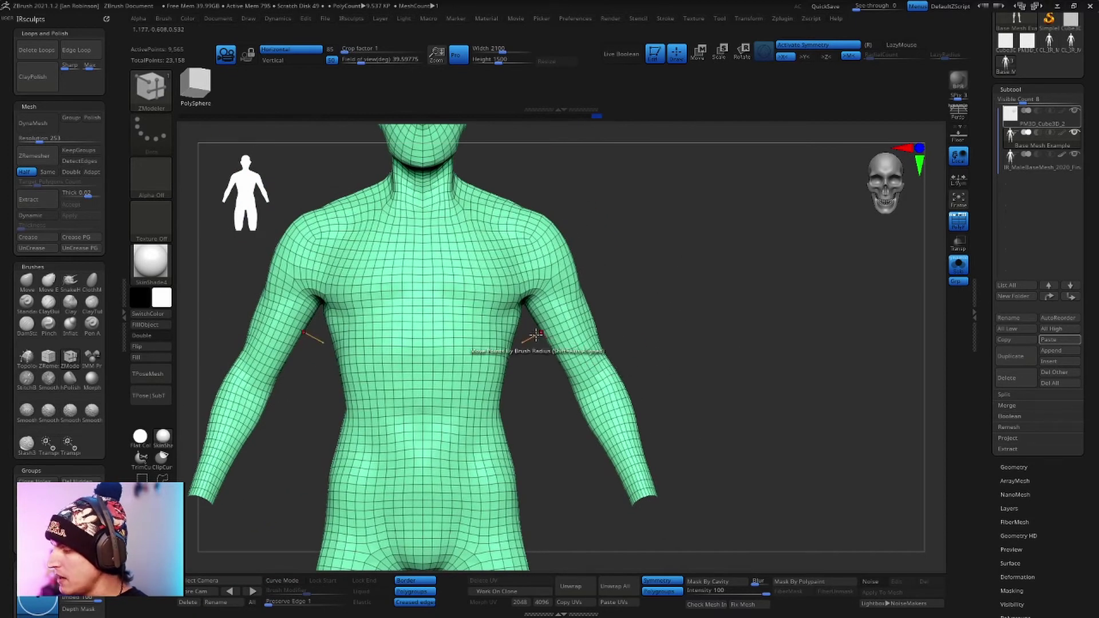
pyautogui.moveTo(535, 335)
pyautogui.keyDown('ctrl'); pyautogui.keyDown('shift'); pyautogui.mouseDown()
pyautogui.moveTo(628, 302)
pyautogui.moveTo(573, 313)
pyautogui.mouseUp(); pyautogui.keyUp('shift'); pyautogui.keyUp('ctrl')
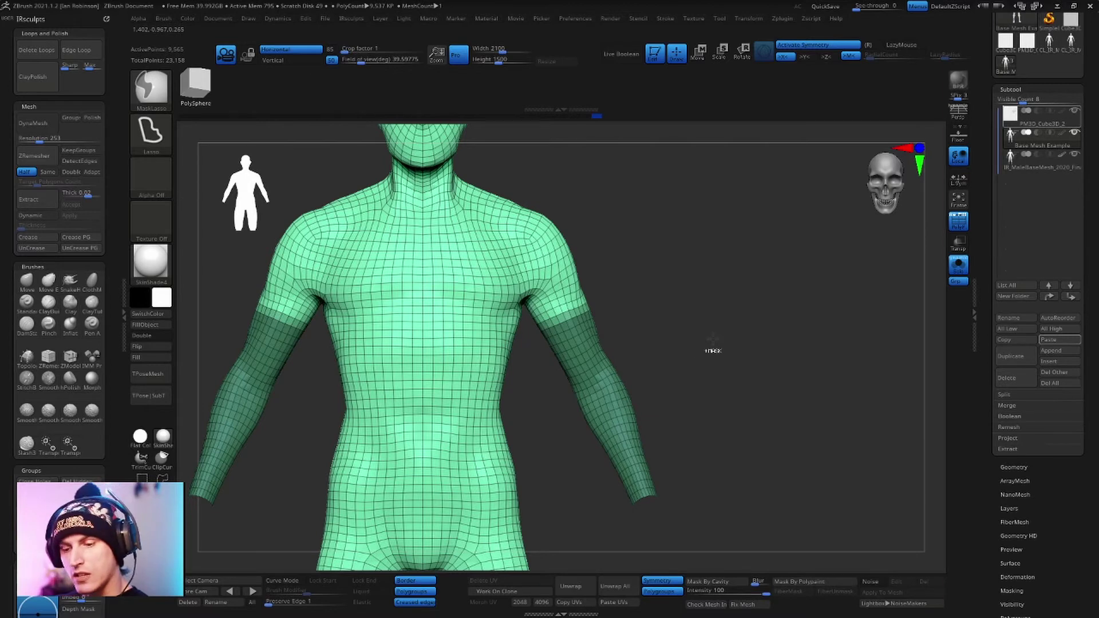
pyautogui.keyDown('ctrl'); pyautogui.keyDown('shift'); pyautogui.click(695, 349); pyautogui.keyUp('shift'); pyautogui.keyUp('ctrl')
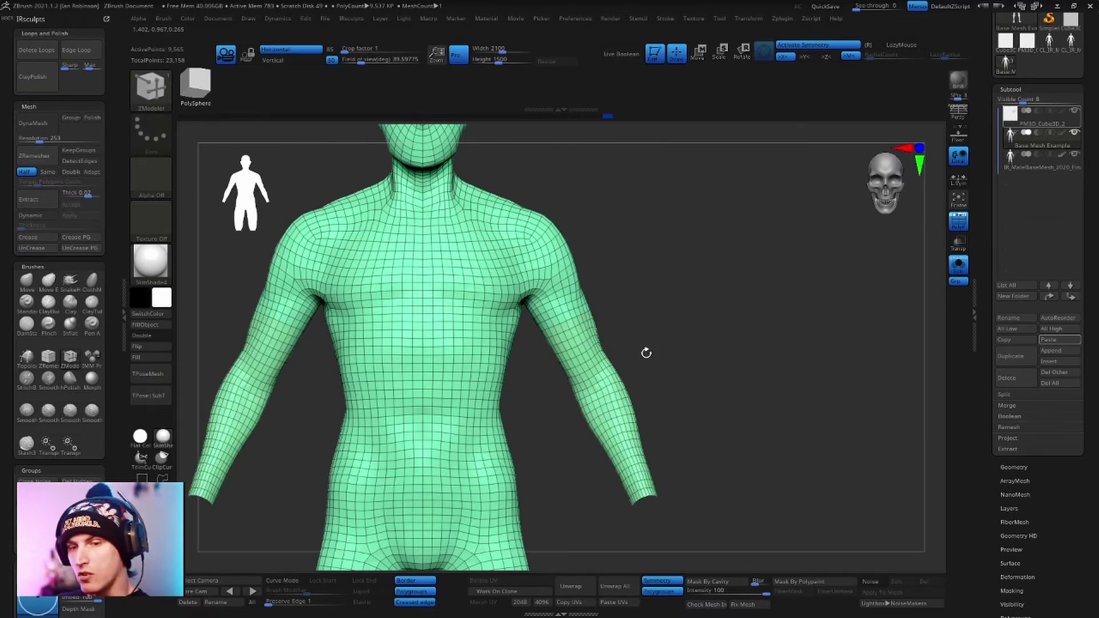
# Step: Switch to the polygrouped base mesh subtool, frame it, and orbit to inspect its groups
pyautogui.press('Down')
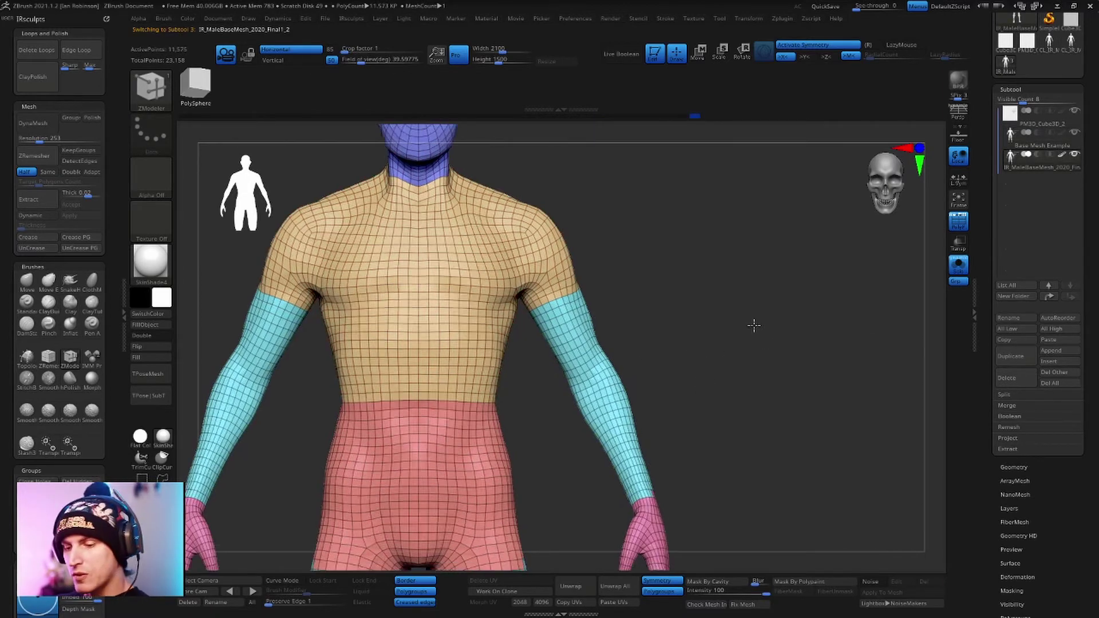
pyautogui.press('f')
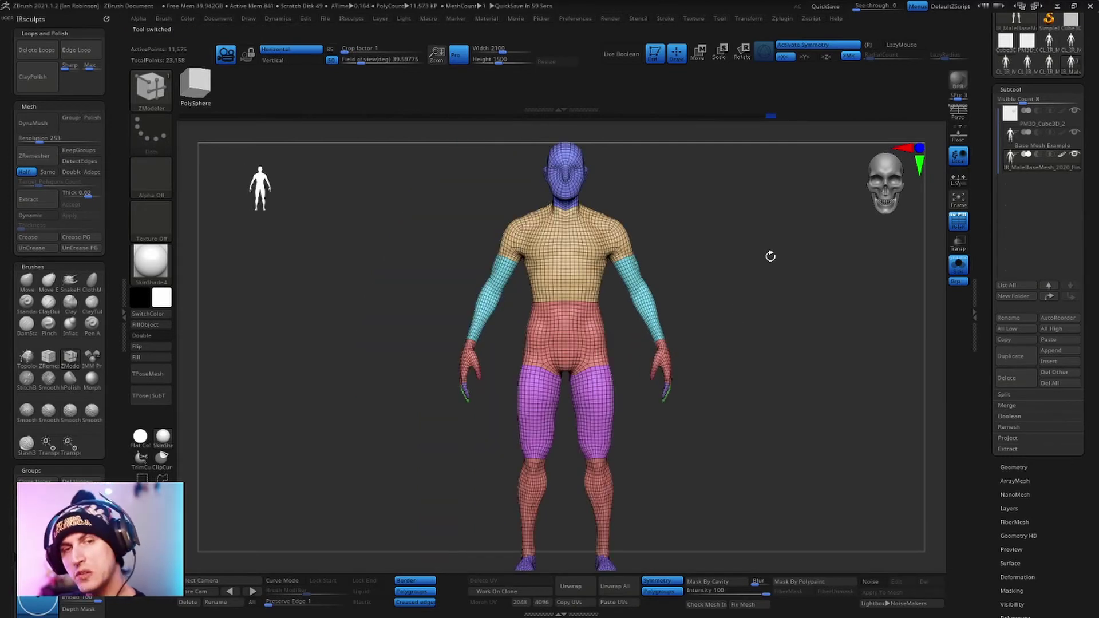
pyautogui.moveTo(783, 276)
pyautogui.keyDown('alt'); pyautogui.mouseDown()
pyautogui.moveTo(784, 363)
pyautogui.moveTo(746, 458)
pyautogui.mouseUp(); pyautogui.keyUp('alt')
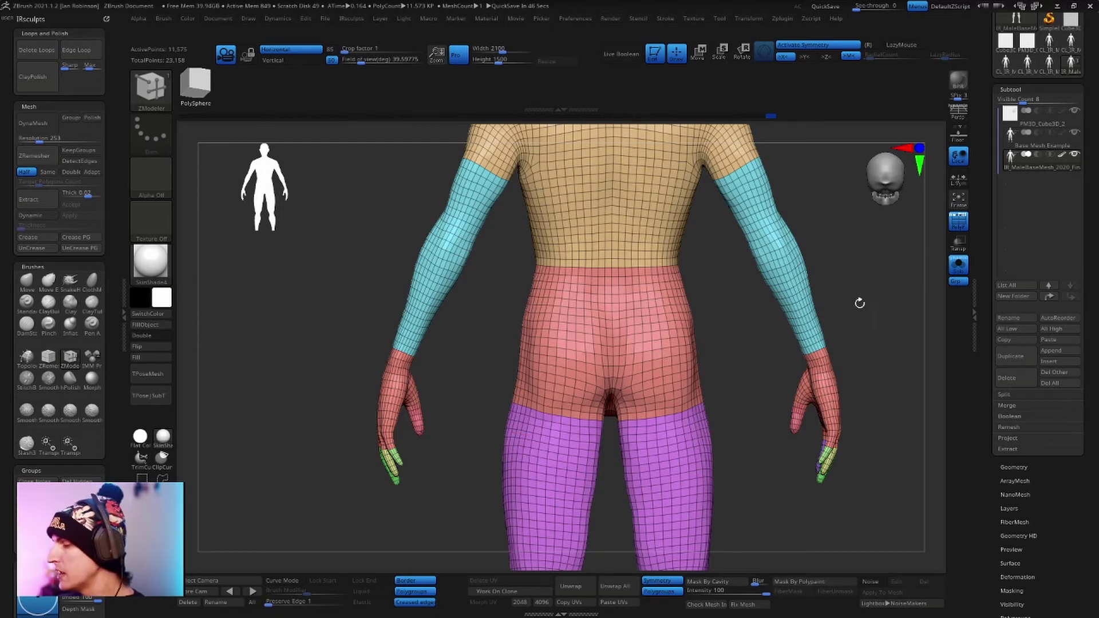
pyautogui.moveTo(858, 302); pyautogui.dragTo(820, 314)
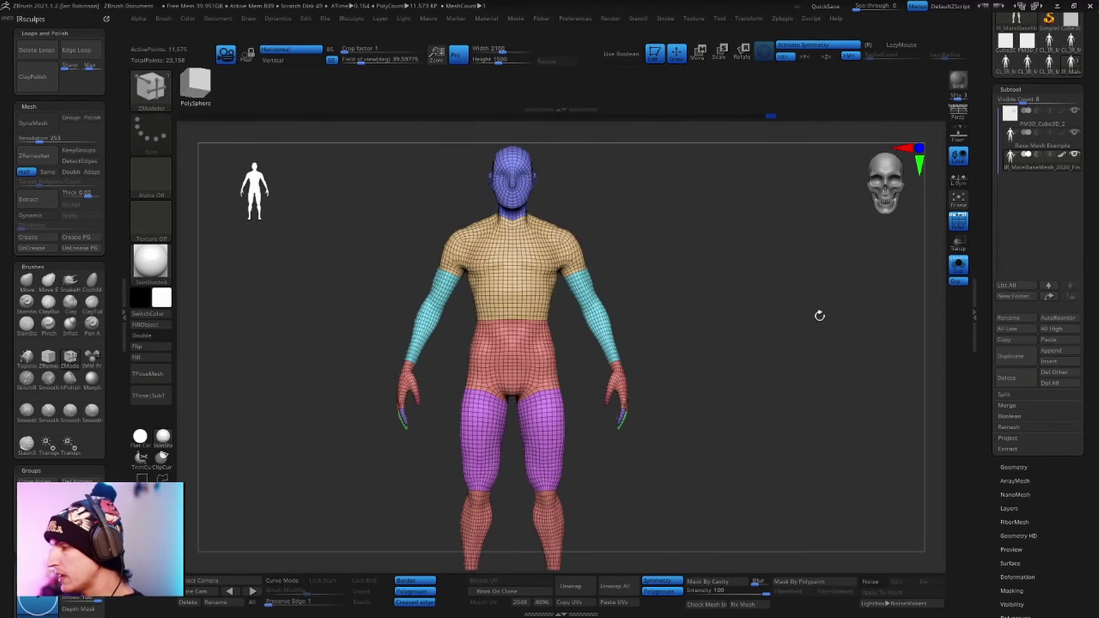
# Step: Unwrap a clone in UV Master with Polygroups and Symmetry, yielding 23 islands
pyautogui.click(784, 18)
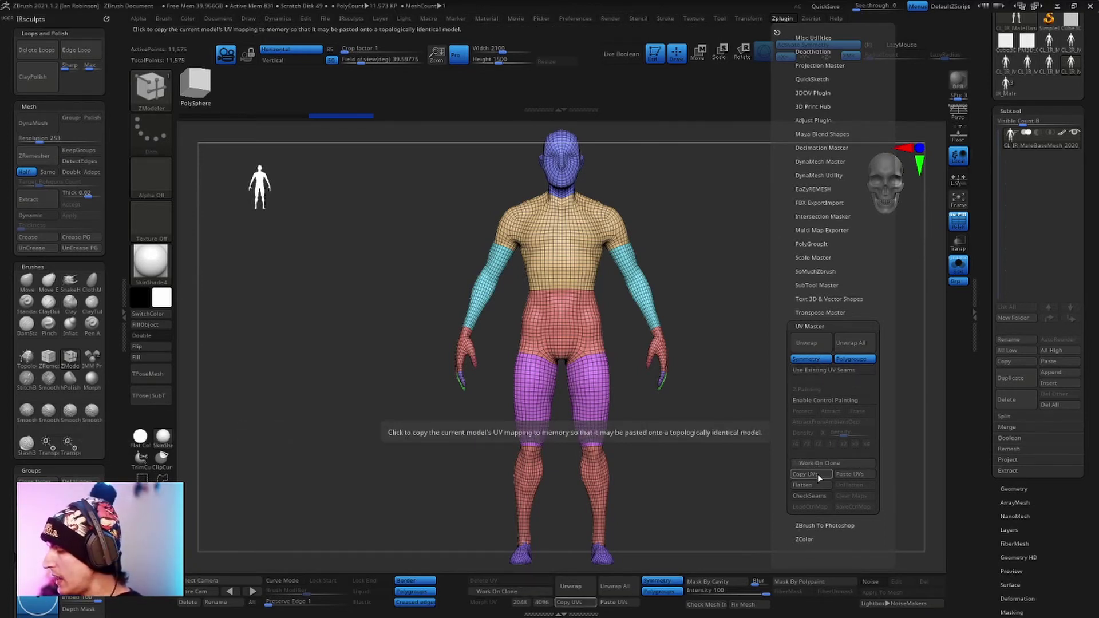
pyautogui.click(825, 347)
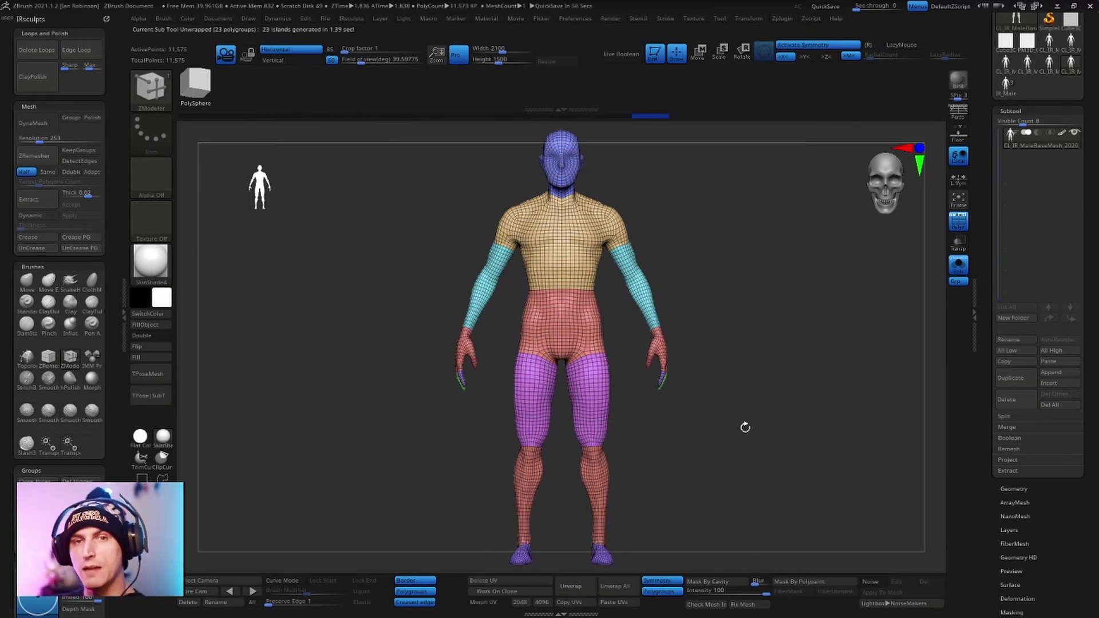
pyautogui.click(784, 21)
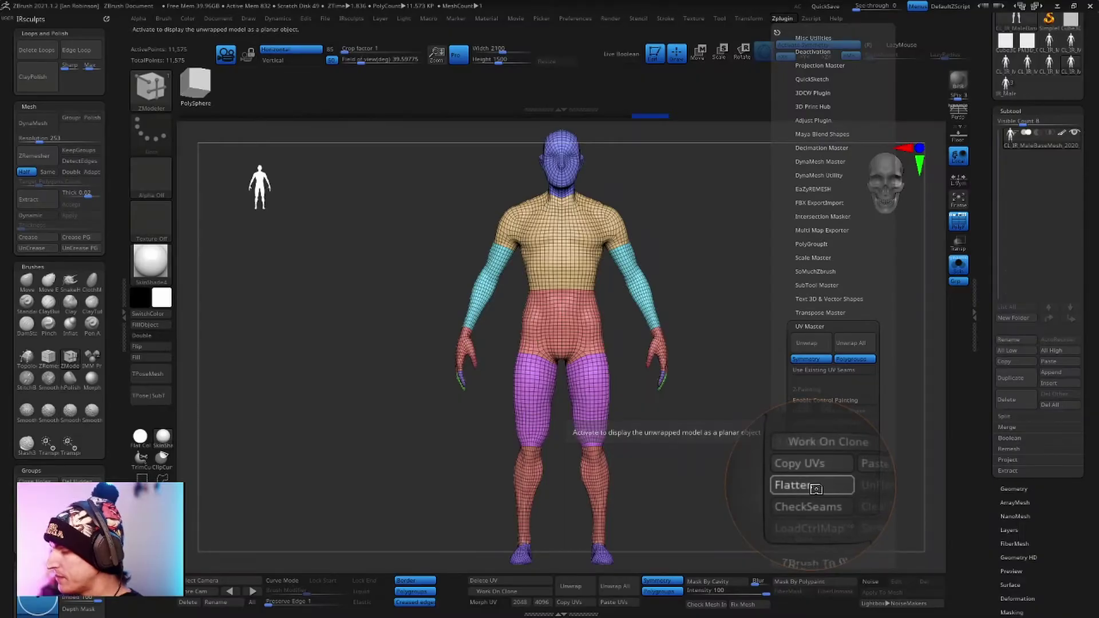
# Step: Flatten the unwrapped clone and frame all its UV islands in view
pyautogui.click(811, 485)
pyautogui.press('f')
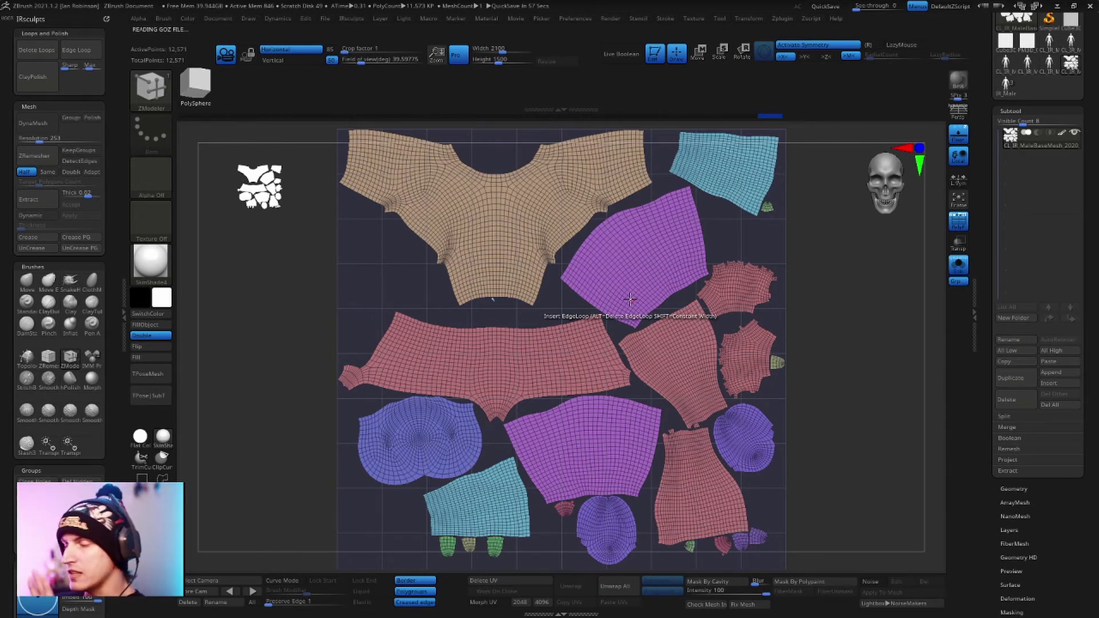
pyautogui.keyDown('alt'); pyautogui.moveTo(824, 375); pyautogui.dragTo(837, 378); pyautogui.keyUp('alt')
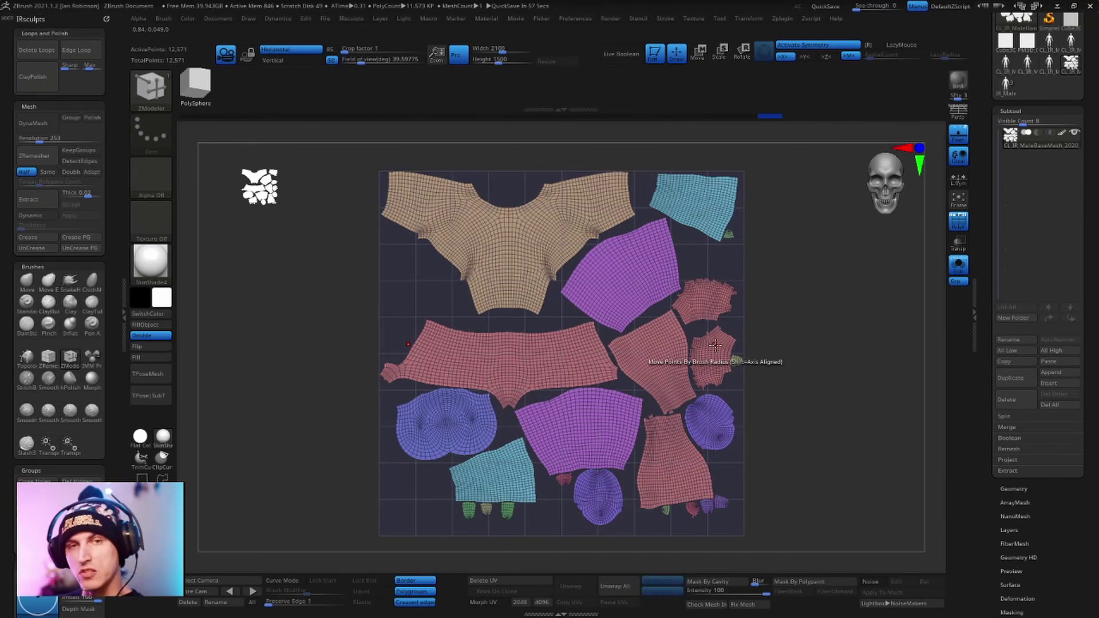
# Step: Unflatten the clone and copy its UVs
pyautogui.click(781, 18)
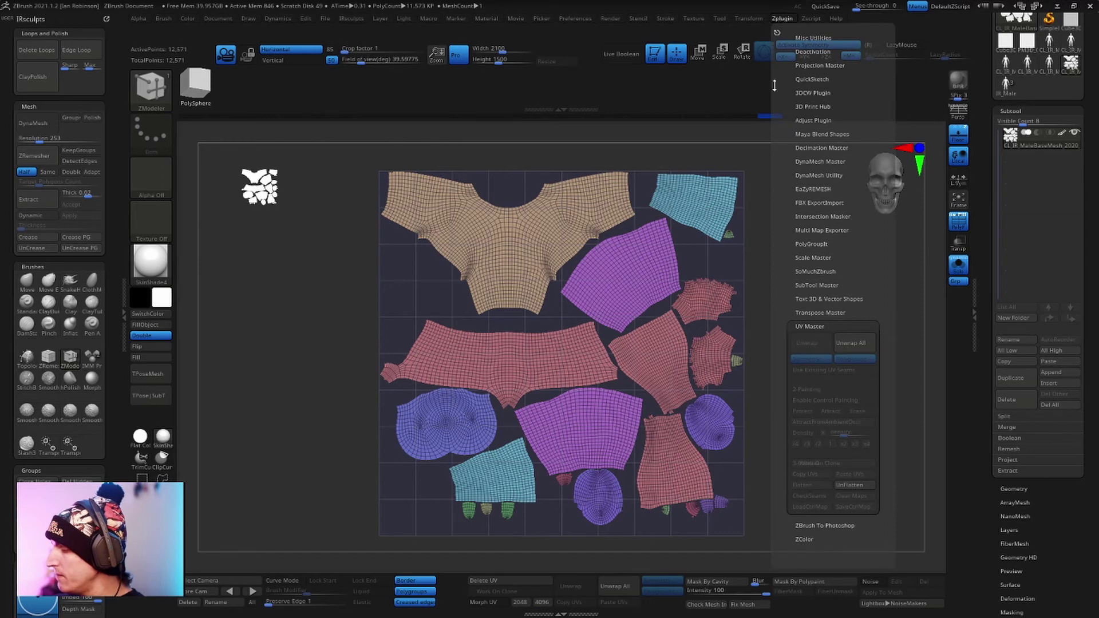
pyautogui.click(858, 487)
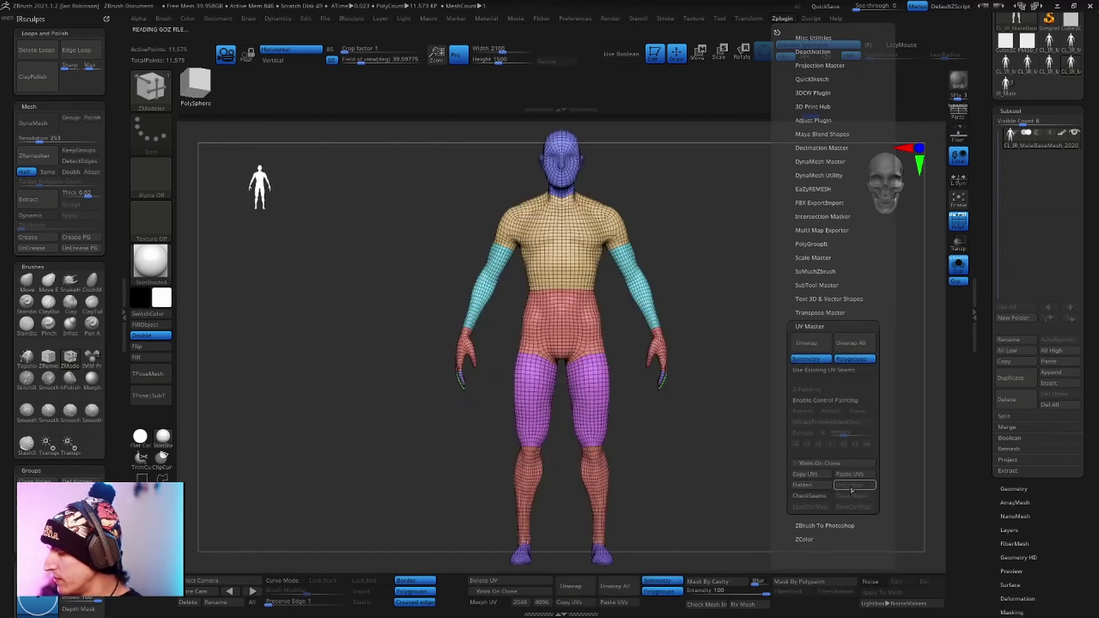
pyautogui.click(817, 472)
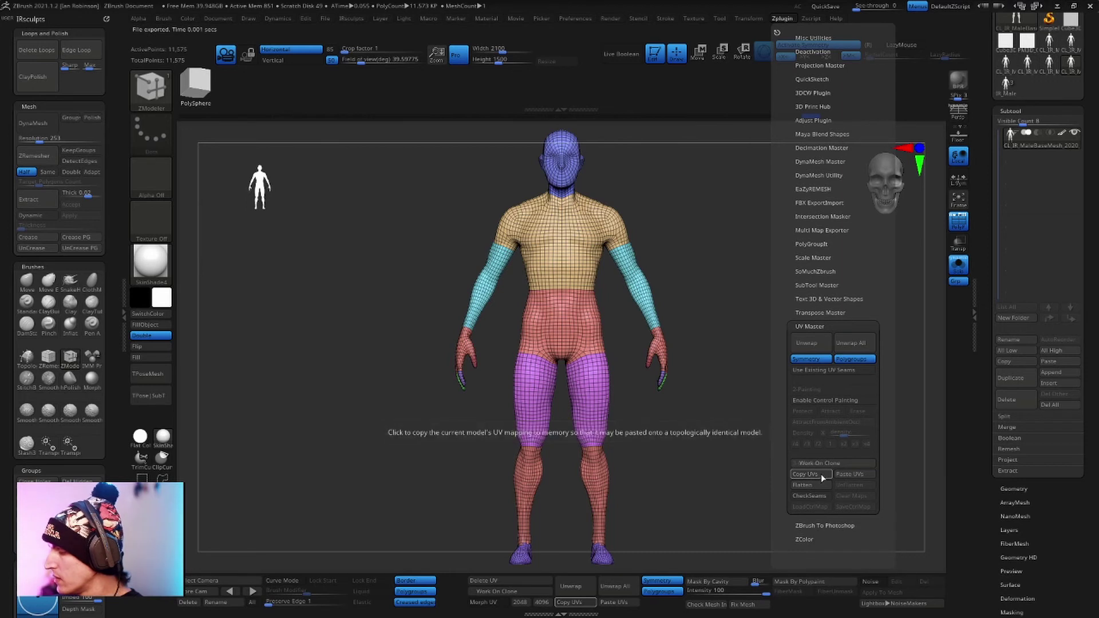
# Step: Select the original base mesh subtool and paste the copied UVs onto it
pyautogui.click(1009, 94)
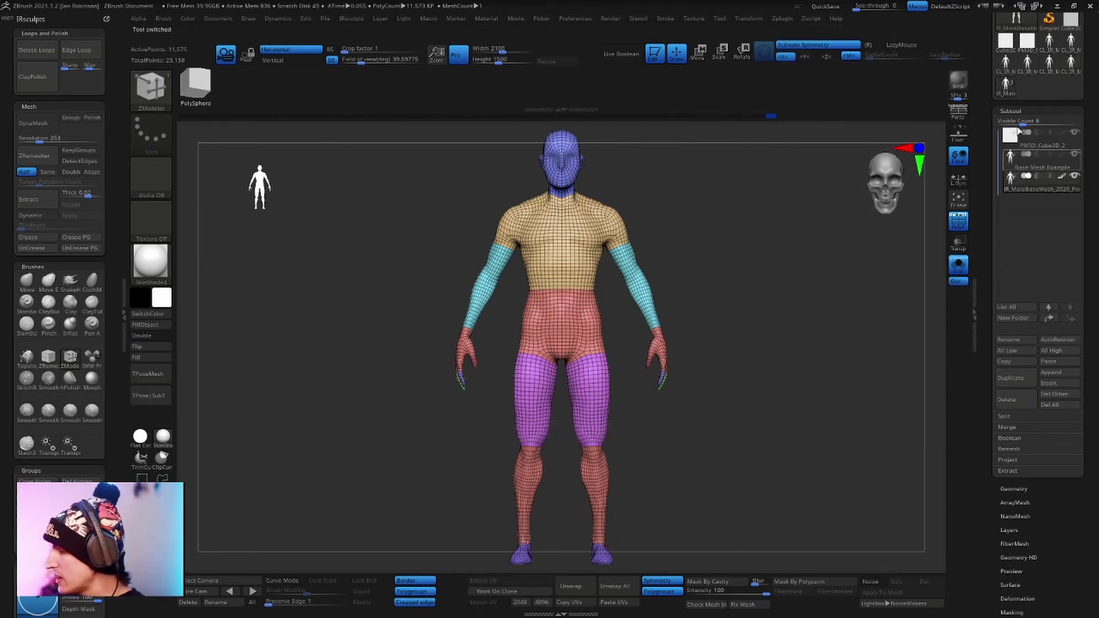
pyautogui.click(1011, 111)
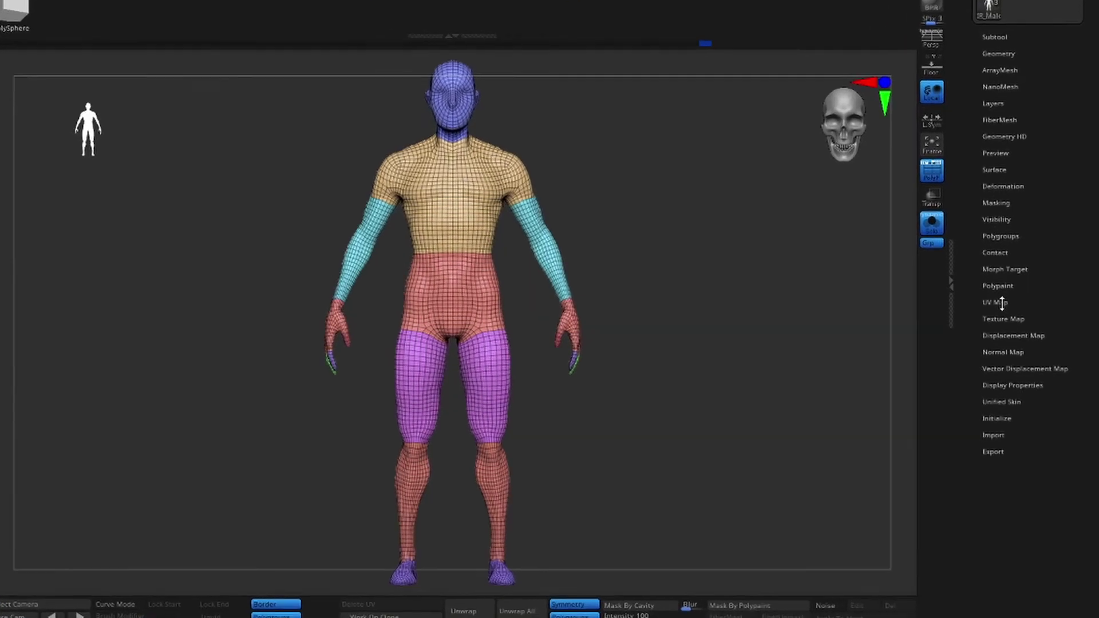
pyautogui.click(996, 303)
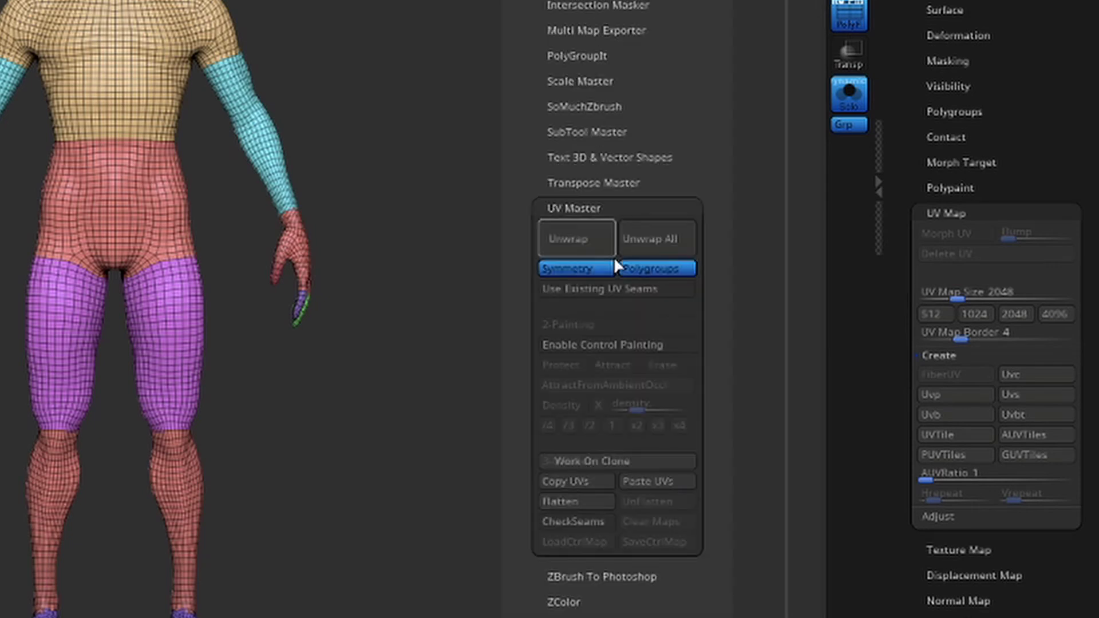
pyautogui.click(651, 481)
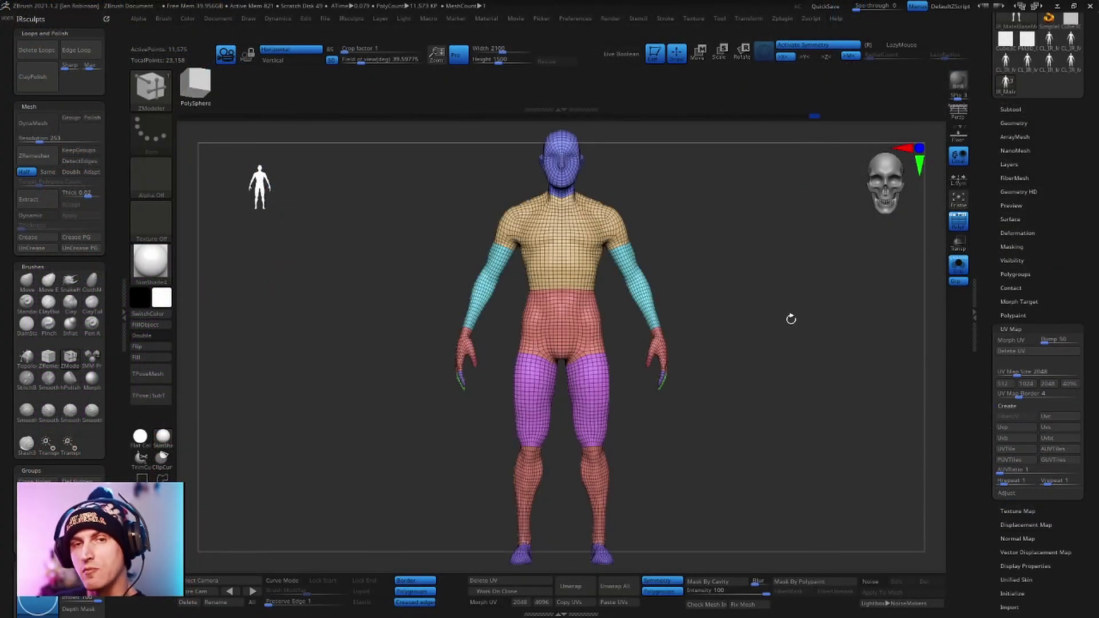
pyautogui.click(1012, 341)
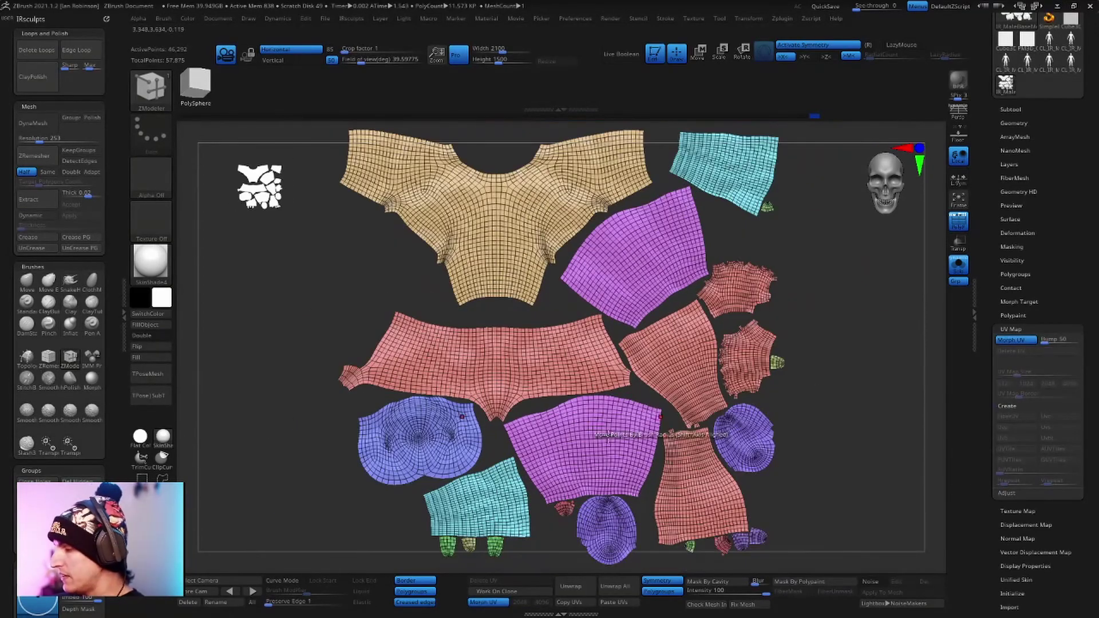
pyautogui.click(1017, 343)
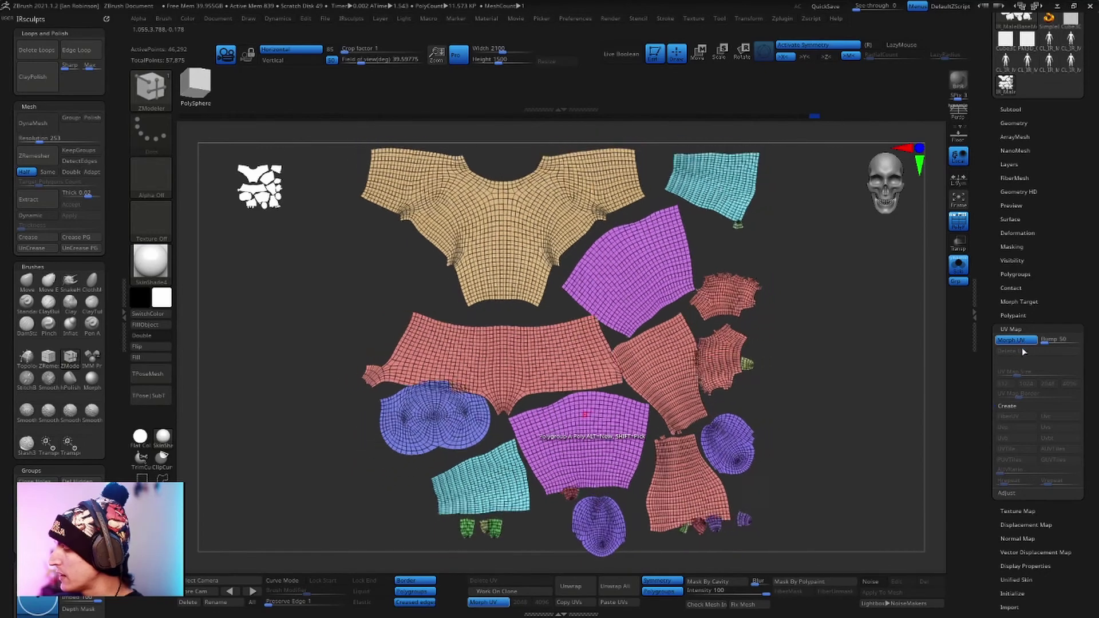